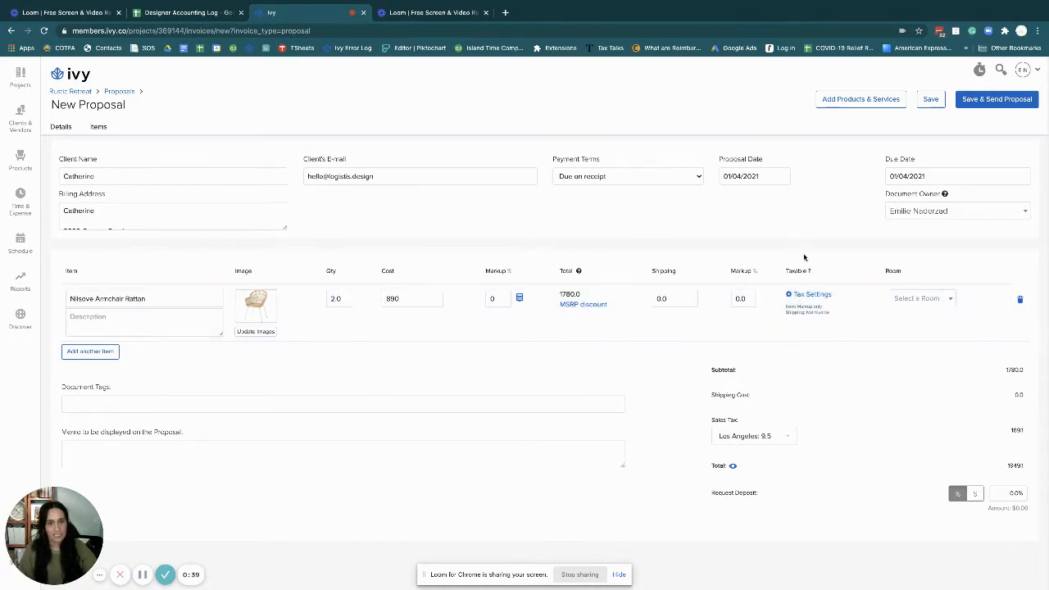
Set the Nilsove Armchair Rattan's item tax to apply to the total selling cost.
{"action": "left_click", "coordinate": [695, 300]}
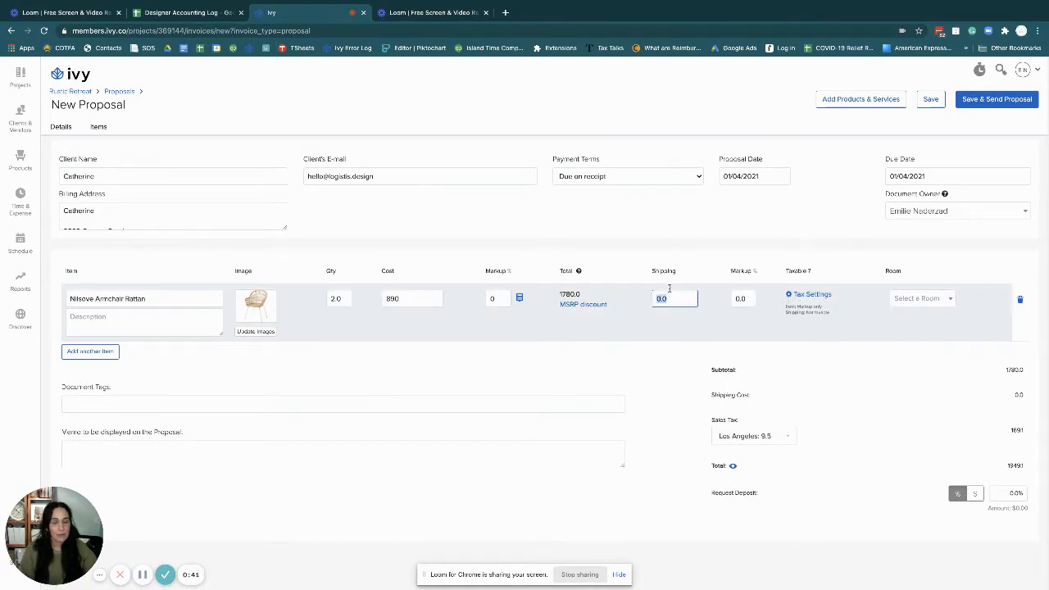
{"action": "left_click", "coordinate": [789, 295]}
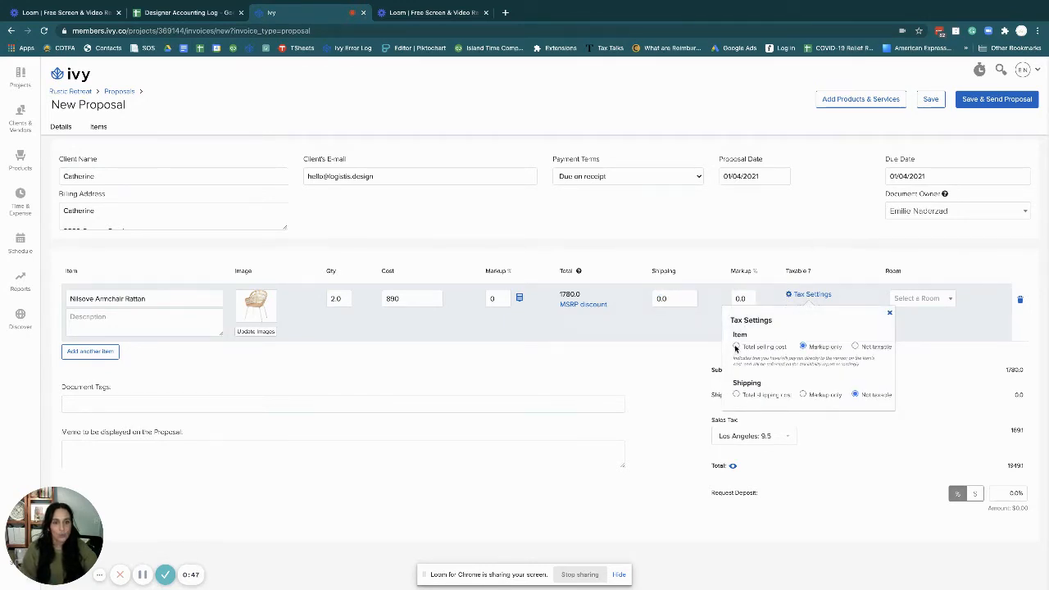
{"action": "left_click", "coordinate": [736, 347]}
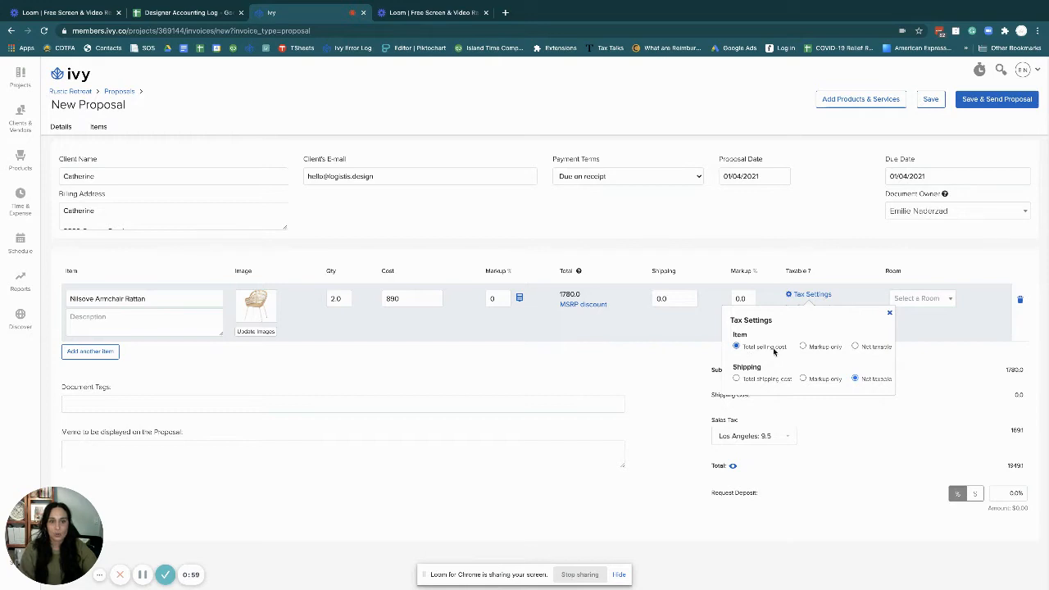
{"action": "left_click", "coordinate": [890, 312]}
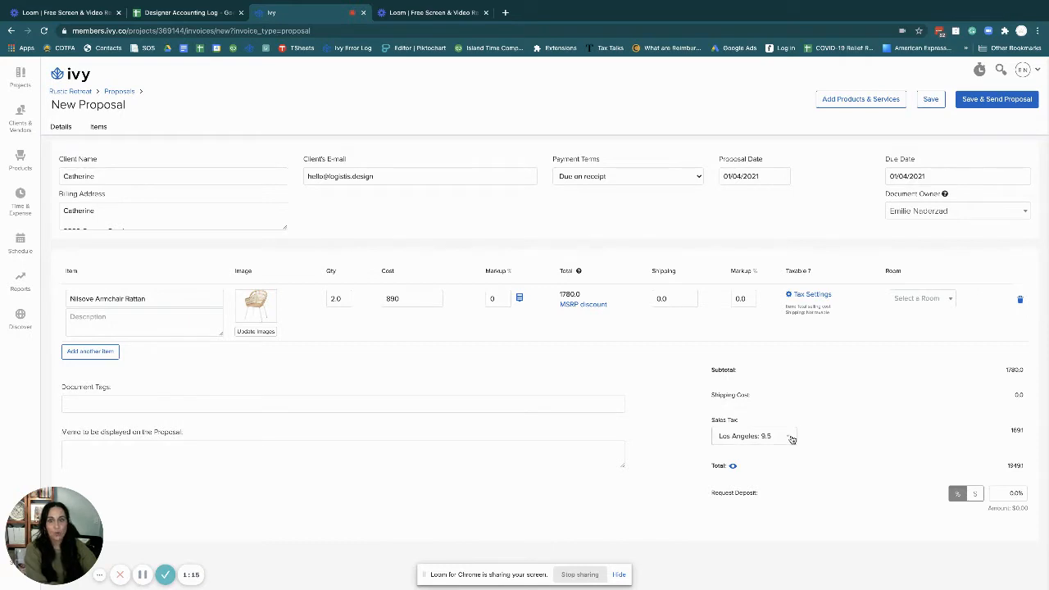
Check the client's billing address and choose the Los Angeles: 9.5% sales tax for the proposal.
{"action": "scroll", "coordinate": [184, 217], "scroll_direction": "down", "scroll_amount": 1}
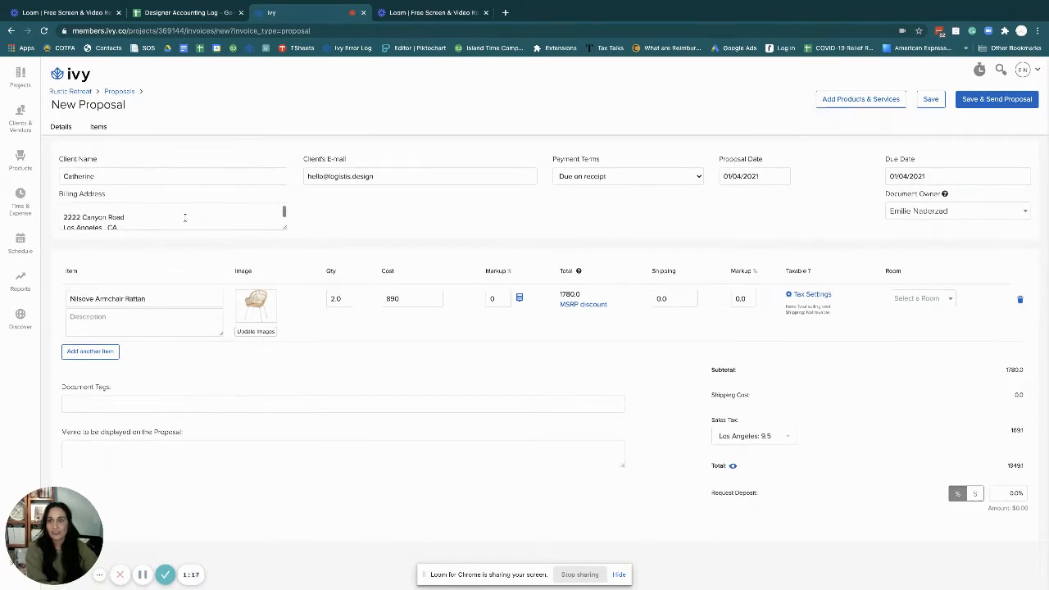
{"action": "scroll", "coordinate": [185, 217], "scroll_direction": "down", "scroll_amount": 1}
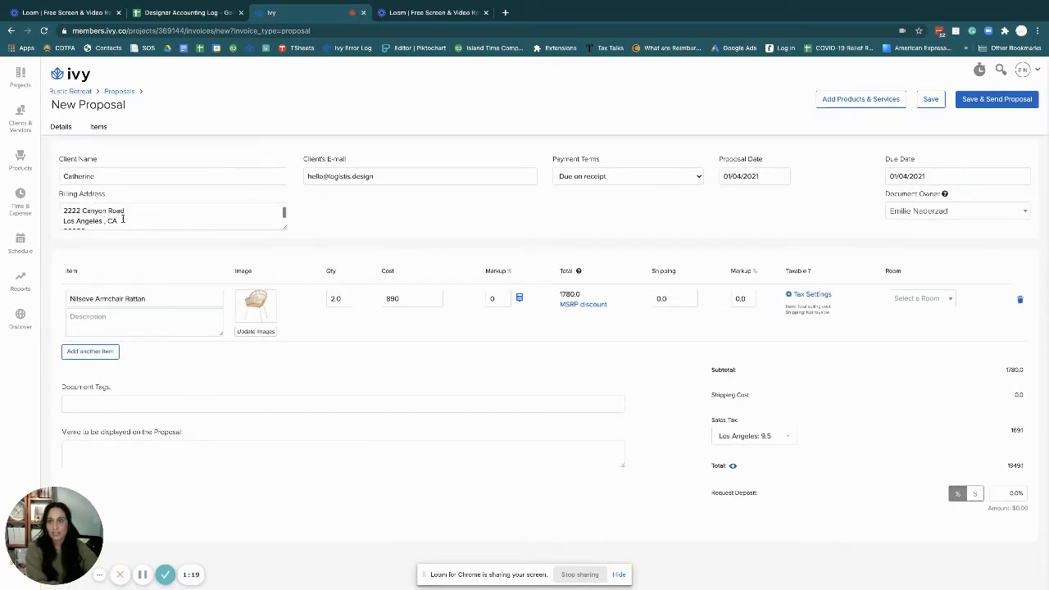
{"action": "left_click", "coordinate": [750, 437]}
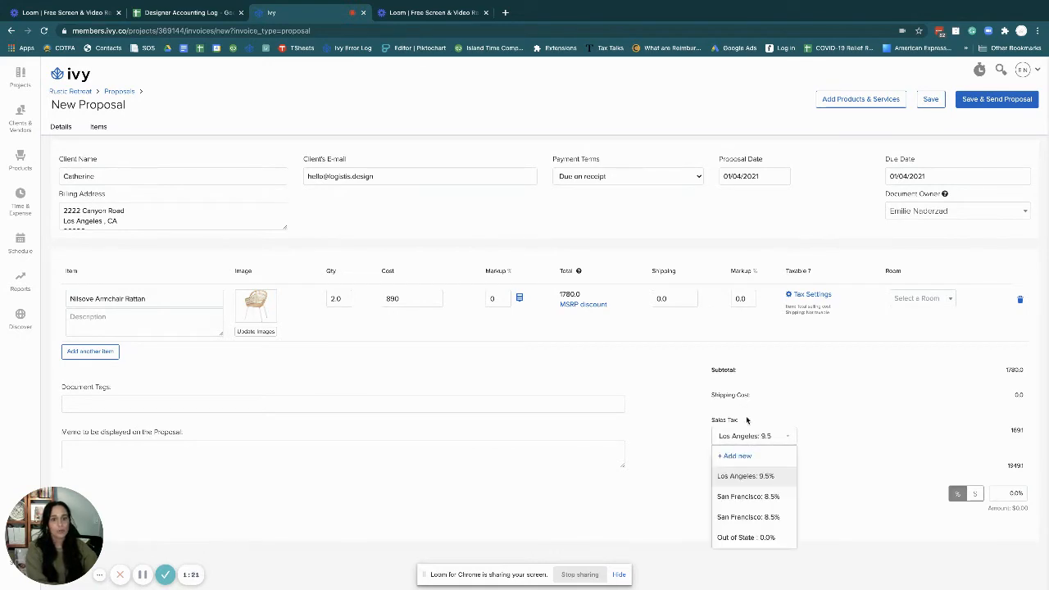
{"action": "left_click", "coordinate": [761, 479]}
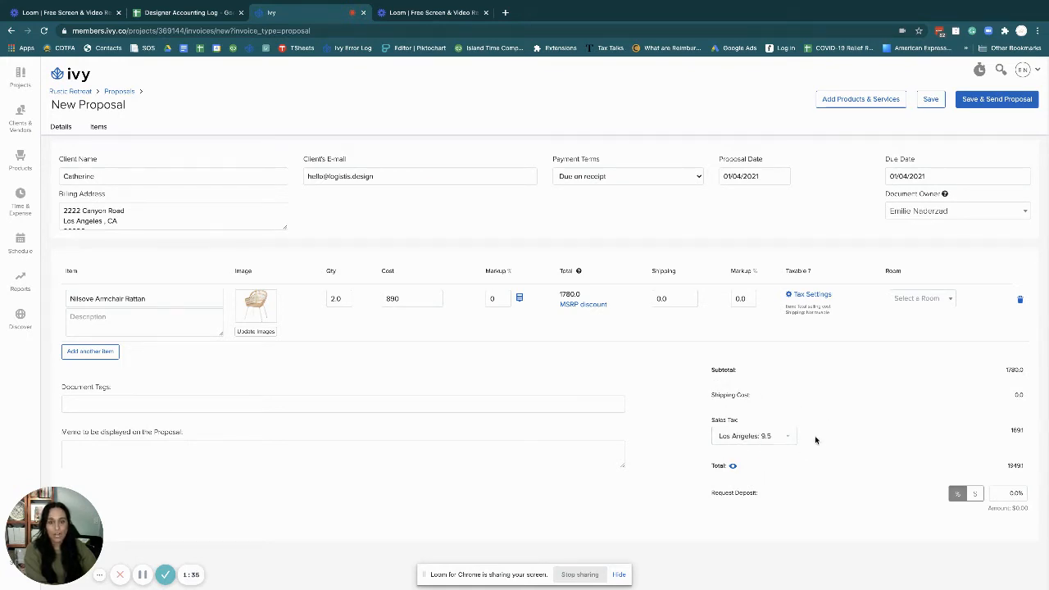
Save the new proposal without sending it and sync it with QuickBooks.
{"action": "left_click", "coordinate": [930, 104]}
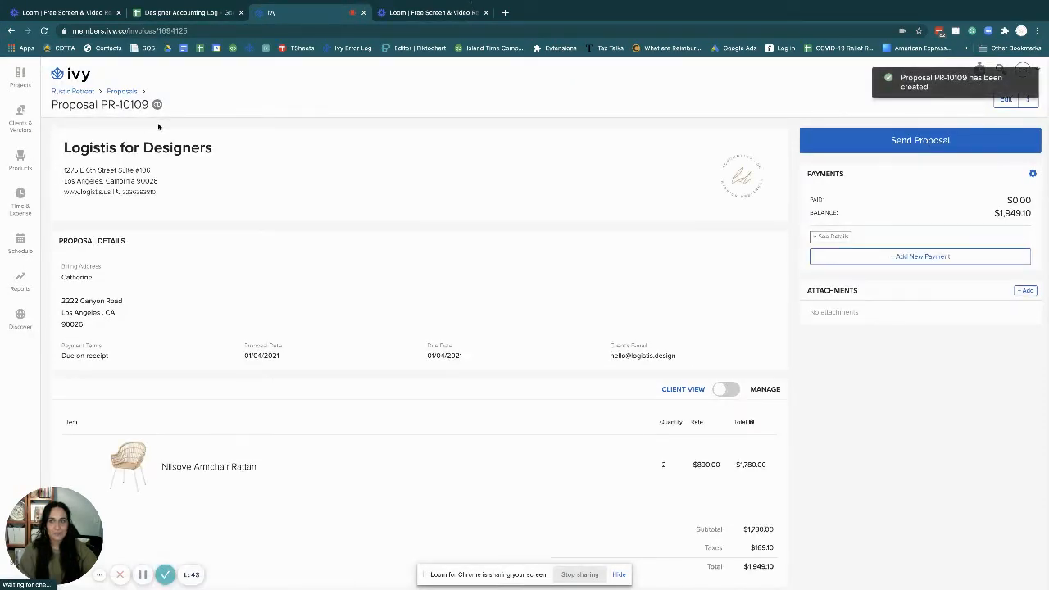
{"action": "left_click", "coordinate": [157, 105]}
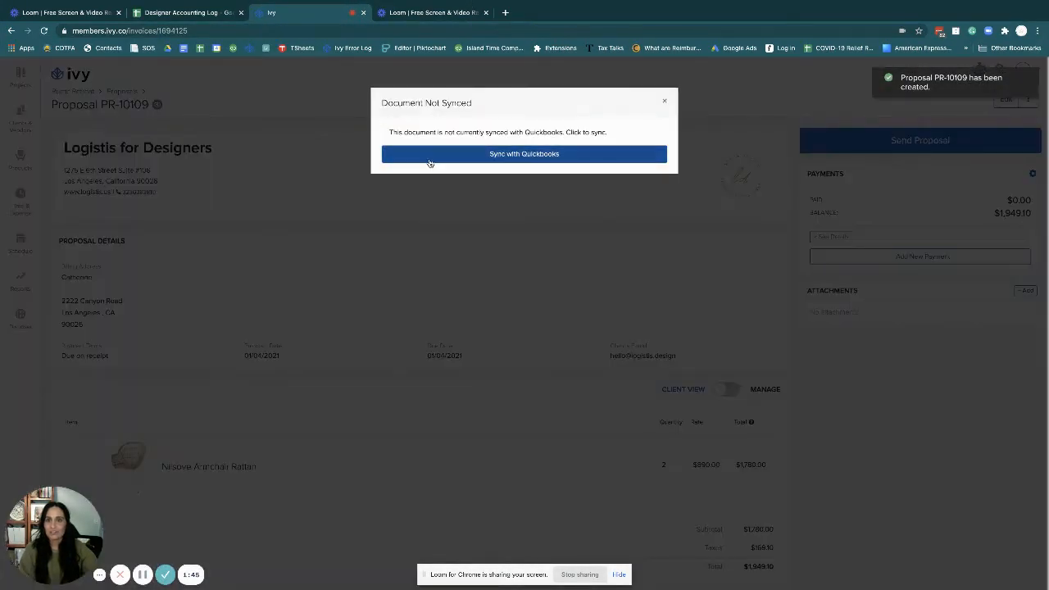
{"action": "left_click", "coordinate": [426, 154]}
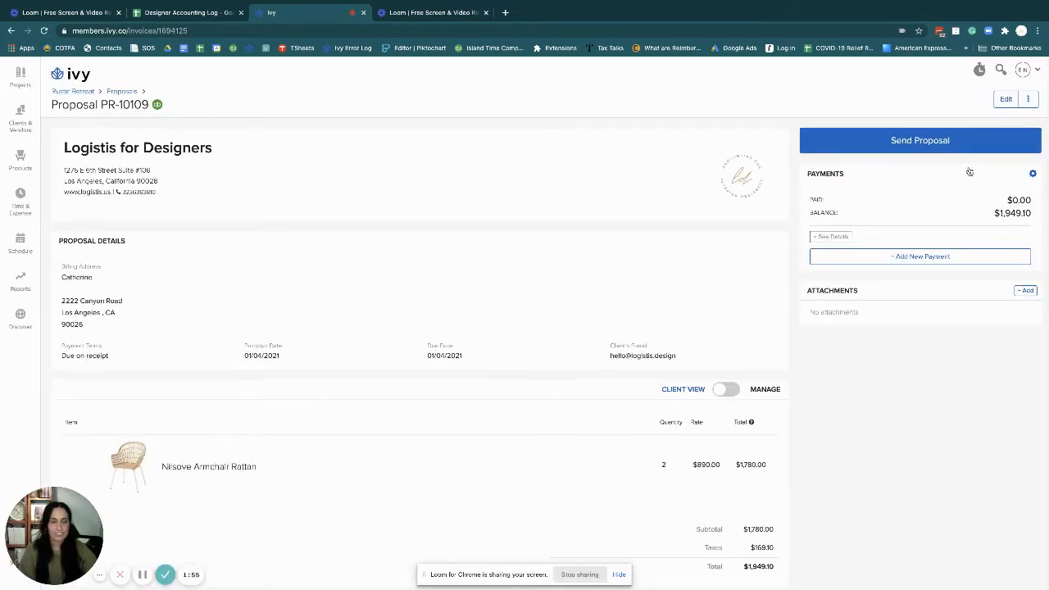
Add a received payment to the proposal, with Check as the payment method and 1949.10 as the amount.
{"action": "left_click", "coordinate": [823, 236]}
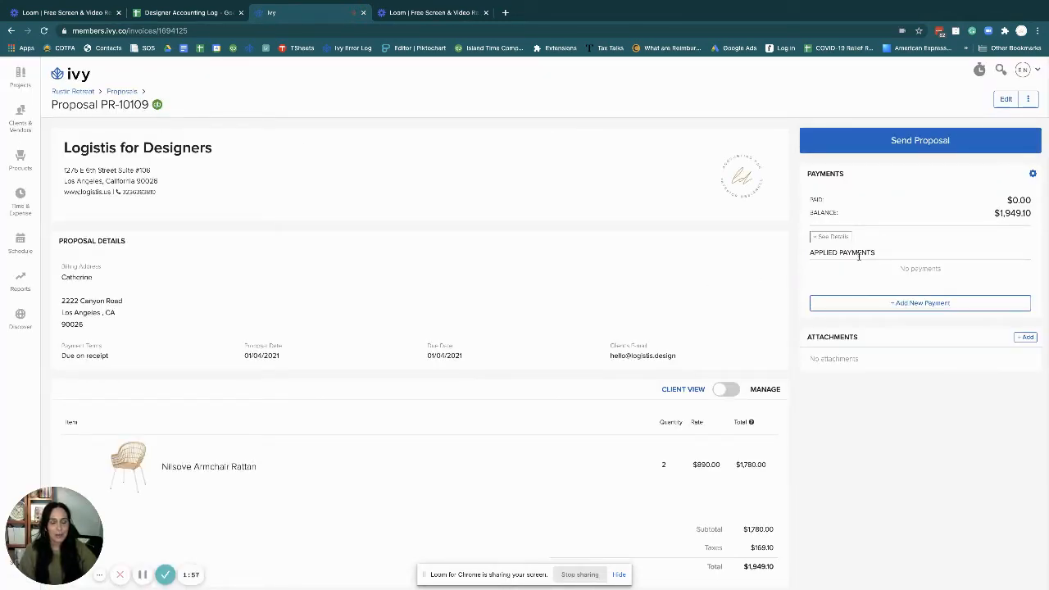
{"action": "left_click", "coordinate": [909, 304]}
{"action": "left_click", "coordinate": [386, 133]}
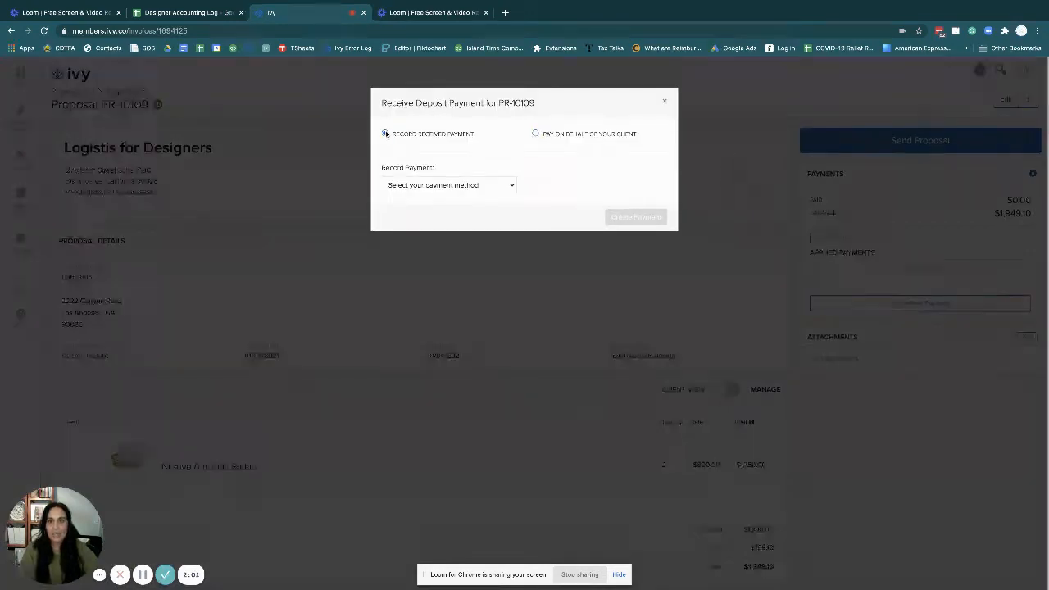
{"action": "left_click", "coordinate": [401, 186]}
{"action": "left_click", "coordinate": [406, 197]}
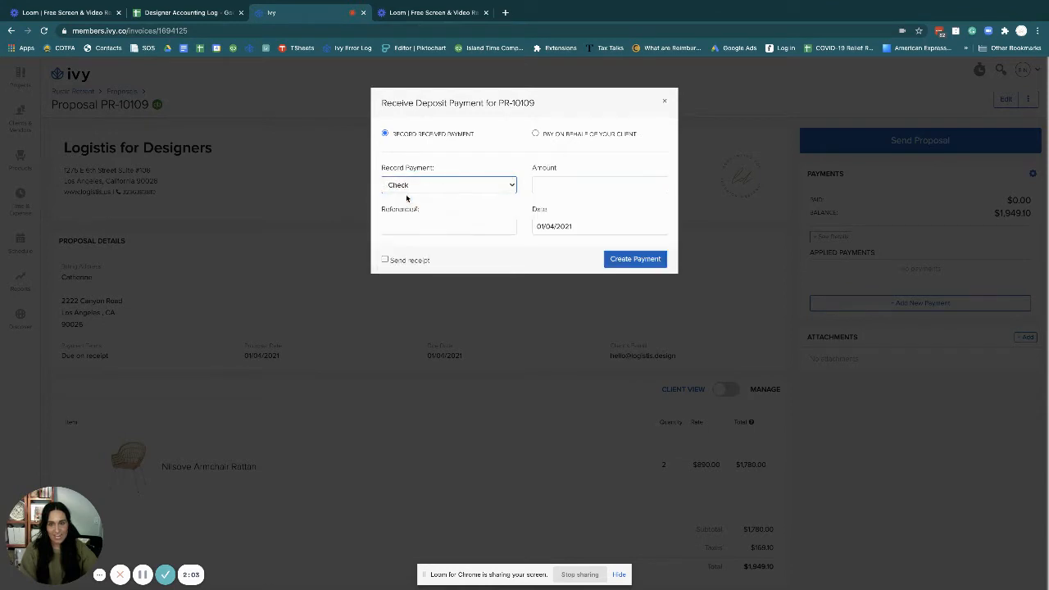
{"action": "left_click", "coordinate": [582, 188]}
{"action": "type", "text": "1"}
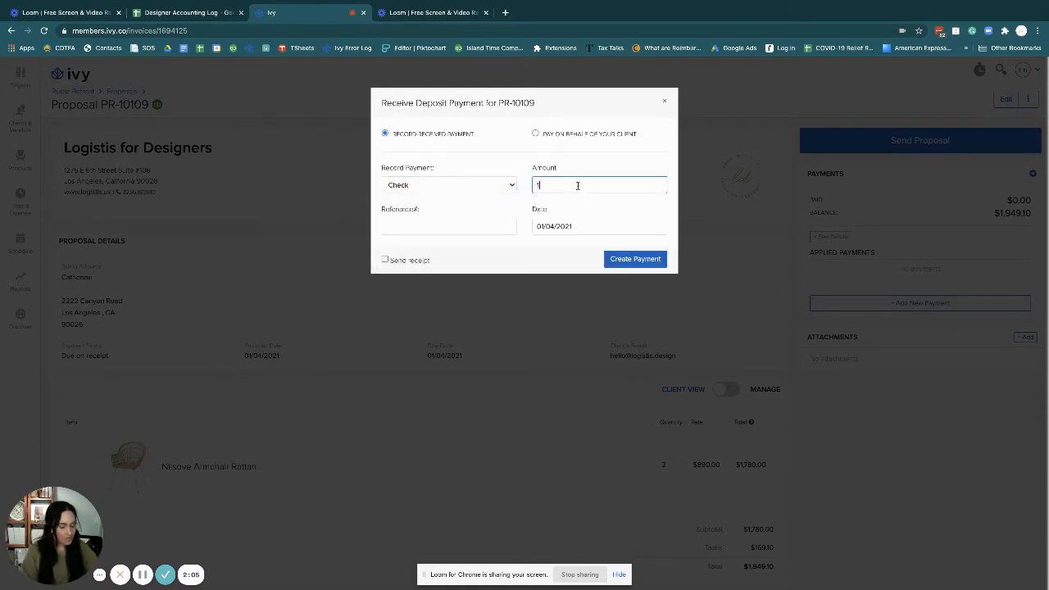
{"action": "type", "text": "949.1"}
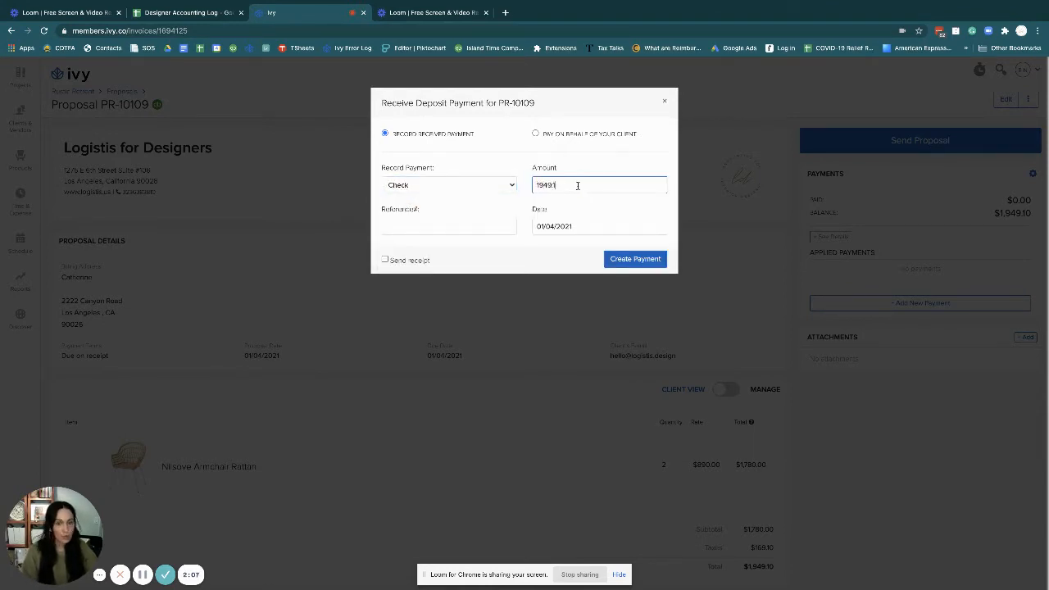
{"action": "type", "text": "0"}
Enter "check 2425" as the payment reference, date it 01/04/2021 and create the payment.
{"action": "left_click", "coordinate": [435, 226]}
{"action": "type", "text": "c"}
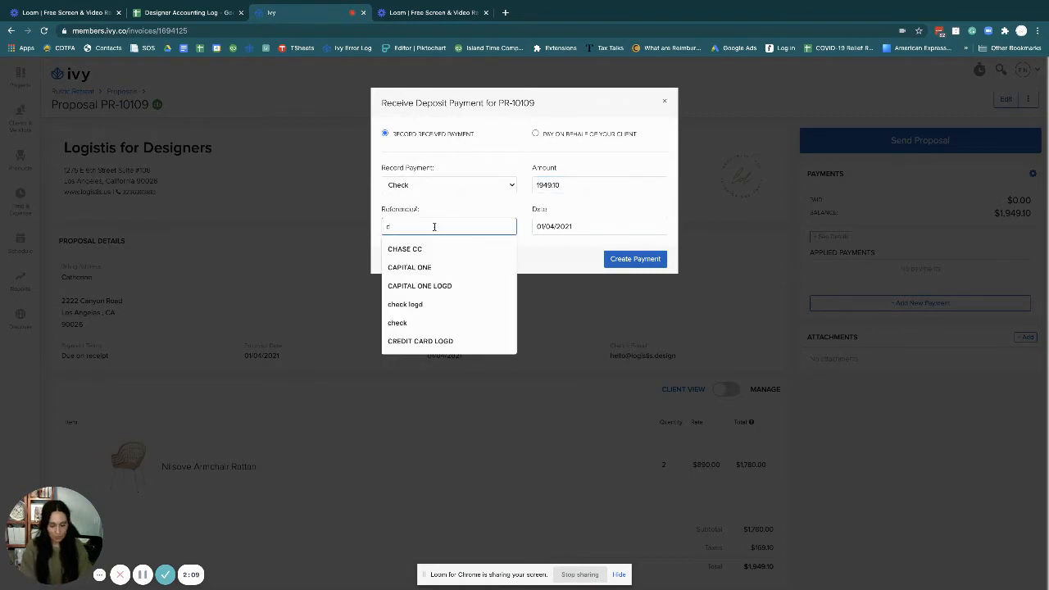
{"action": "type", "text": "heck 242"}
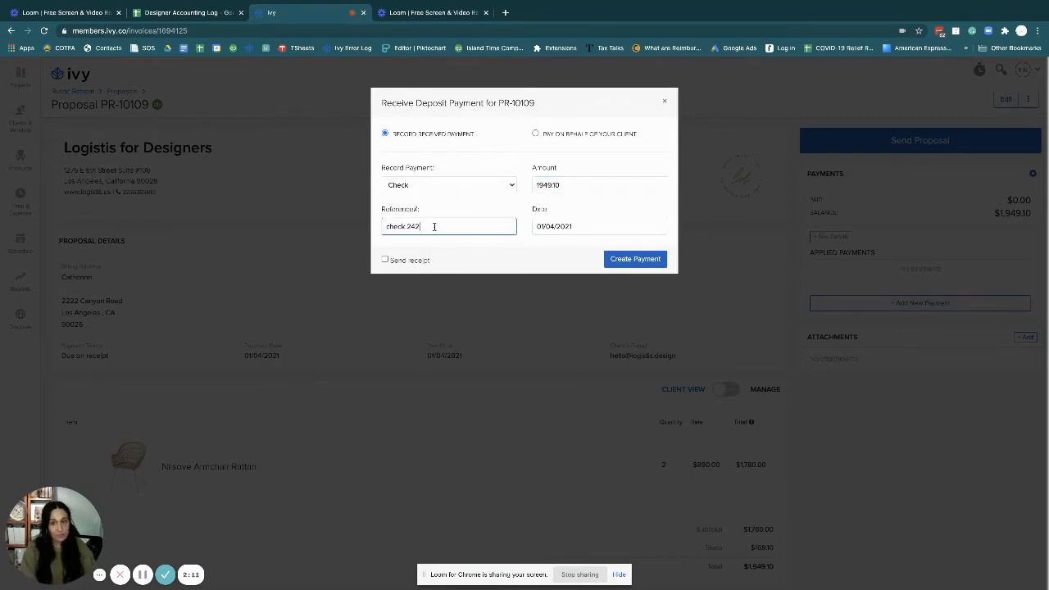
{"action": "type", "text": "5"}
{"action": "left_click", "coordinate": [565, 225]}
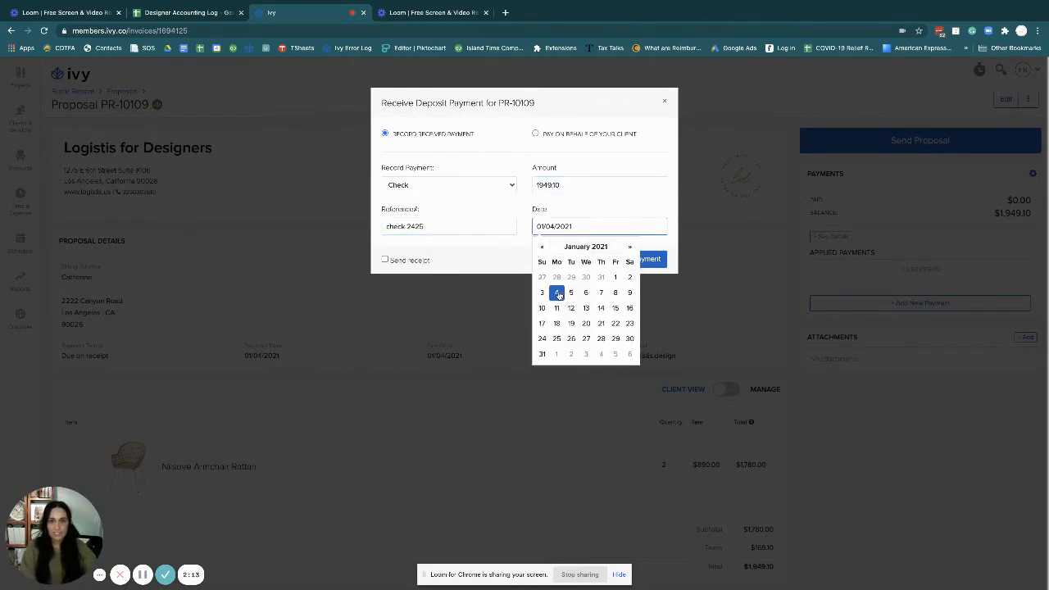
{"action": "left_click", "coordinate": [558, 294]}
{"action": "left_click", "coordinate": [647, 261]}
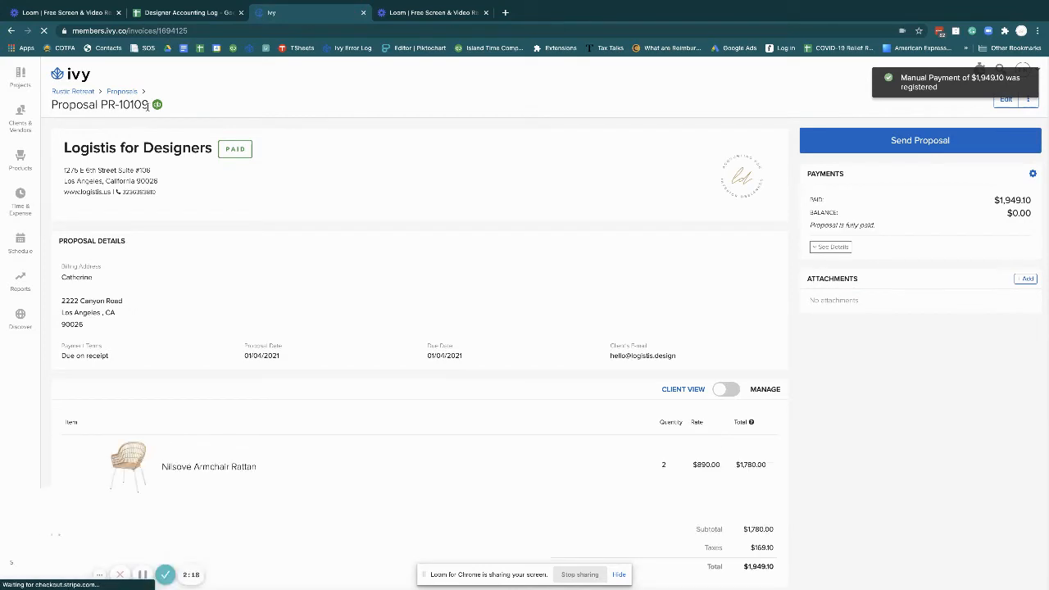
Convert the paid proposal into an invoice and save the invoice.
{"action": "left_click_drag", "start_coordinate": [148, 105], "coordinate": [51, 105]}
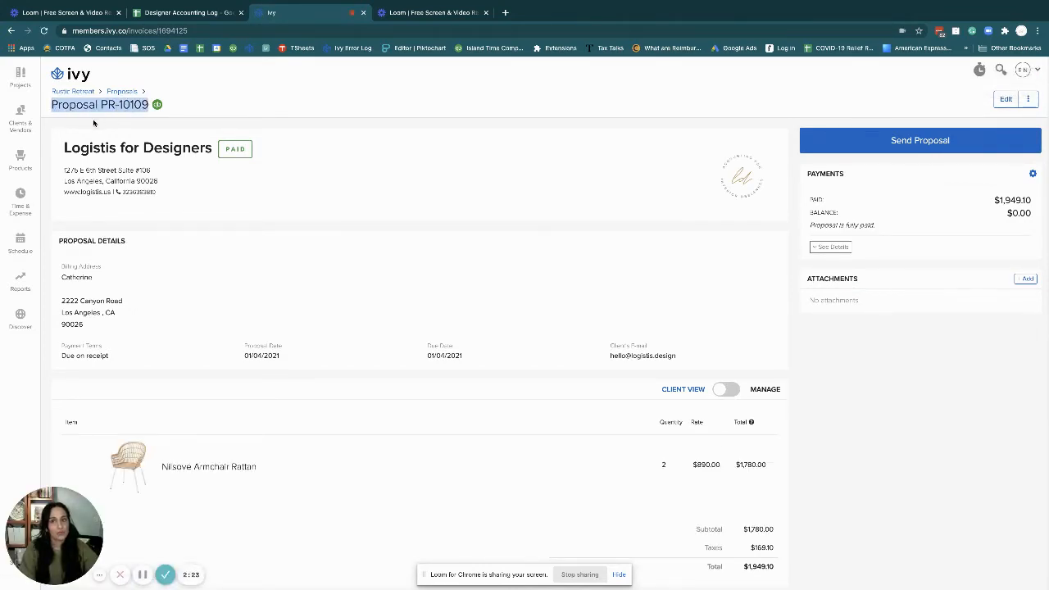
{"action": "left_click", "coordinate": [1028, 99]}
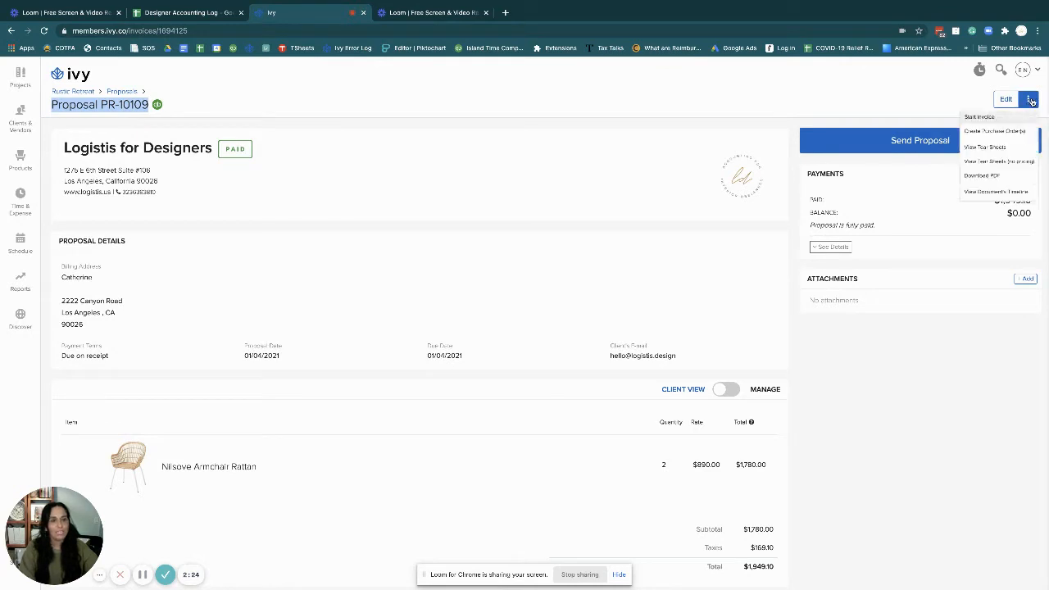
{"action": "left_click", "coordinate": [982, 119]}
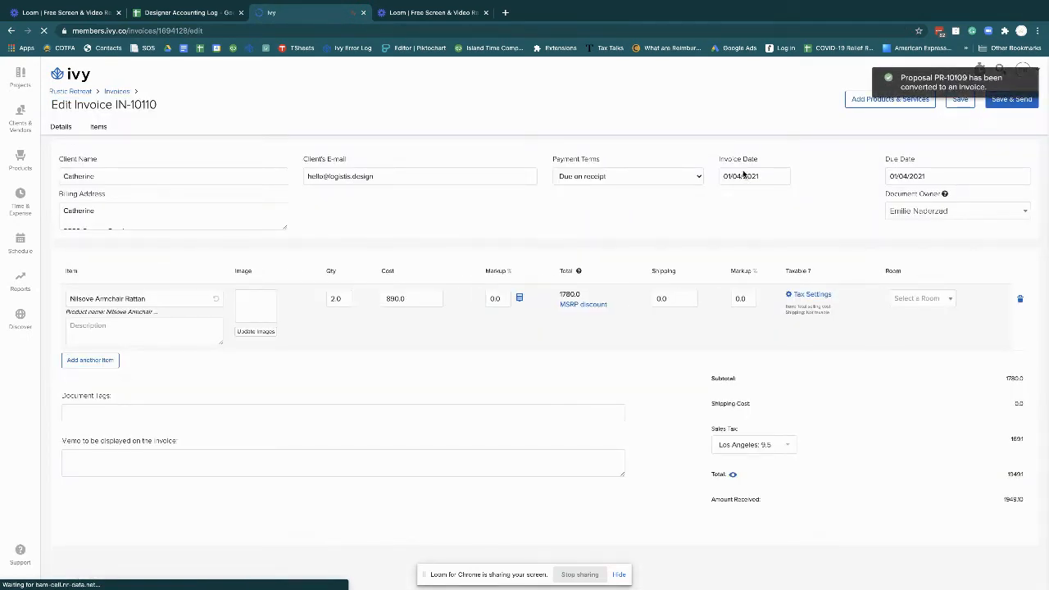
{"action": "left_click", "coordinate": [963, 103]}
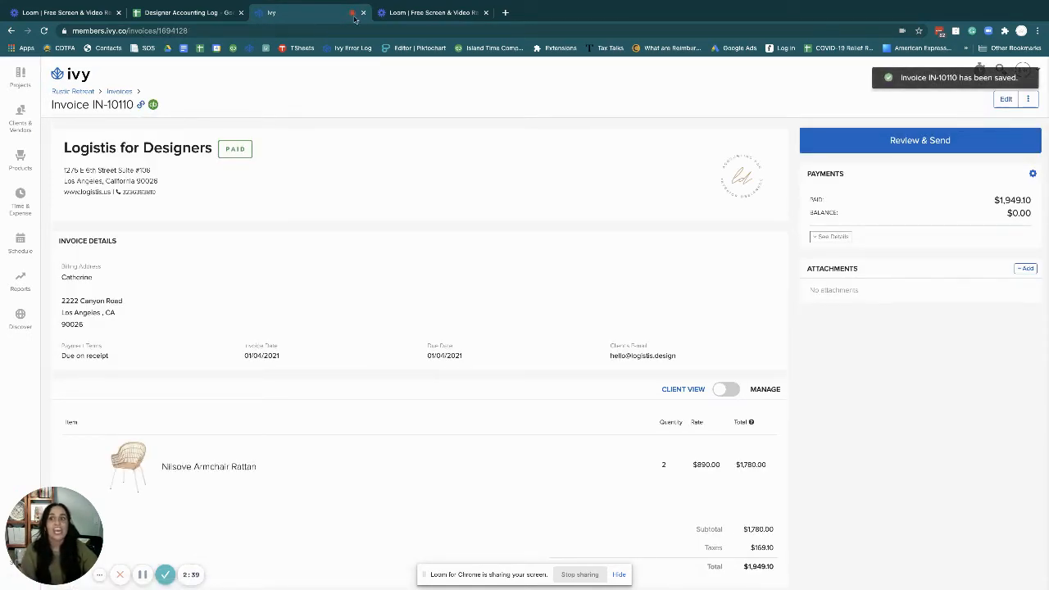
Generate a purchase order from the invoice for the Nilsove Armchair Rattan with Ikea as vendor.
{"action": "left_click", "coordinate": [1030, 100]}
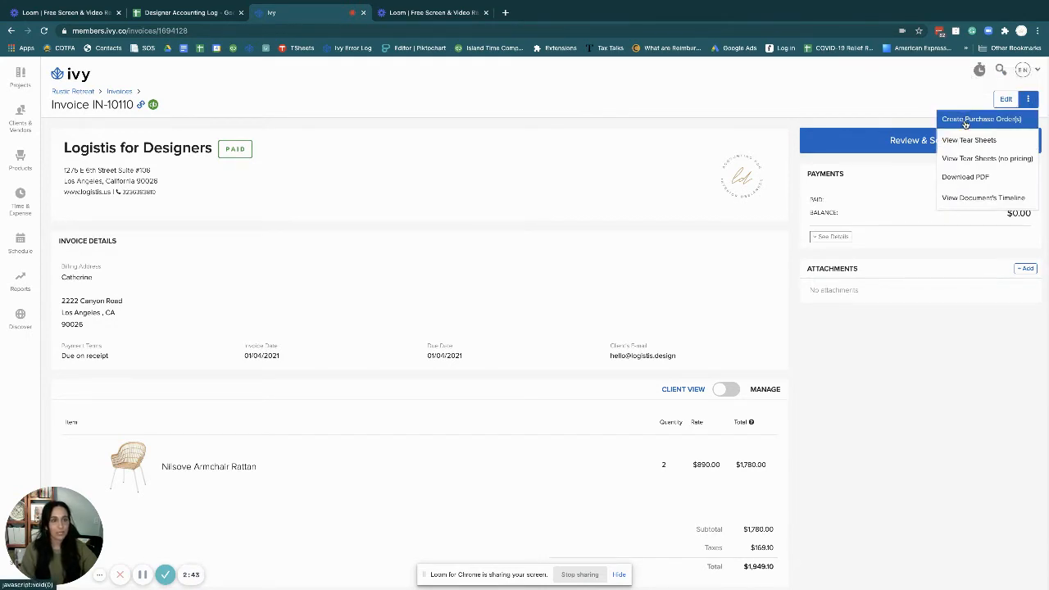
{"action": "left_click", "coordinate": [966, 120]}
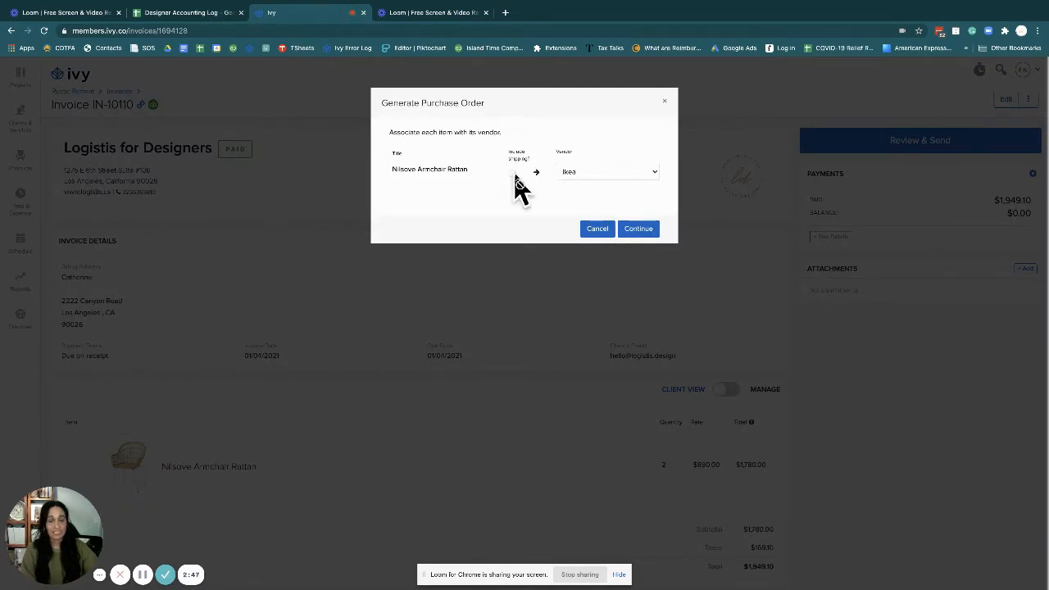
{"action": "left_click", "coordinate": [637, 231]}
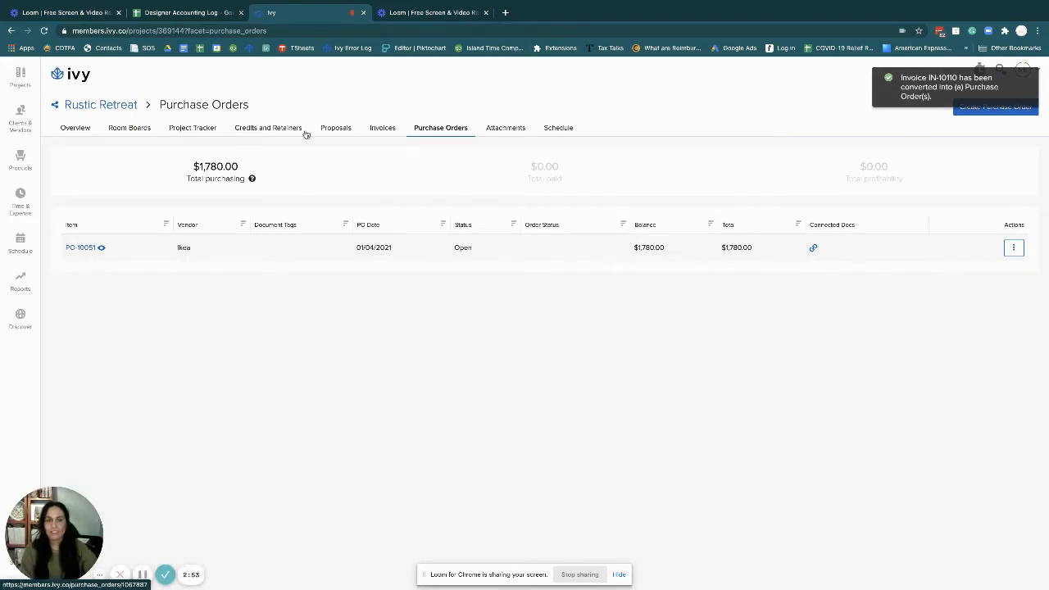
Open the Ikea purchase order for editing and review its items and total.
{"action": "left_click", "coordinate": [1014, 247]}
{"action": "left_click", "coordinate": [950, 265]}
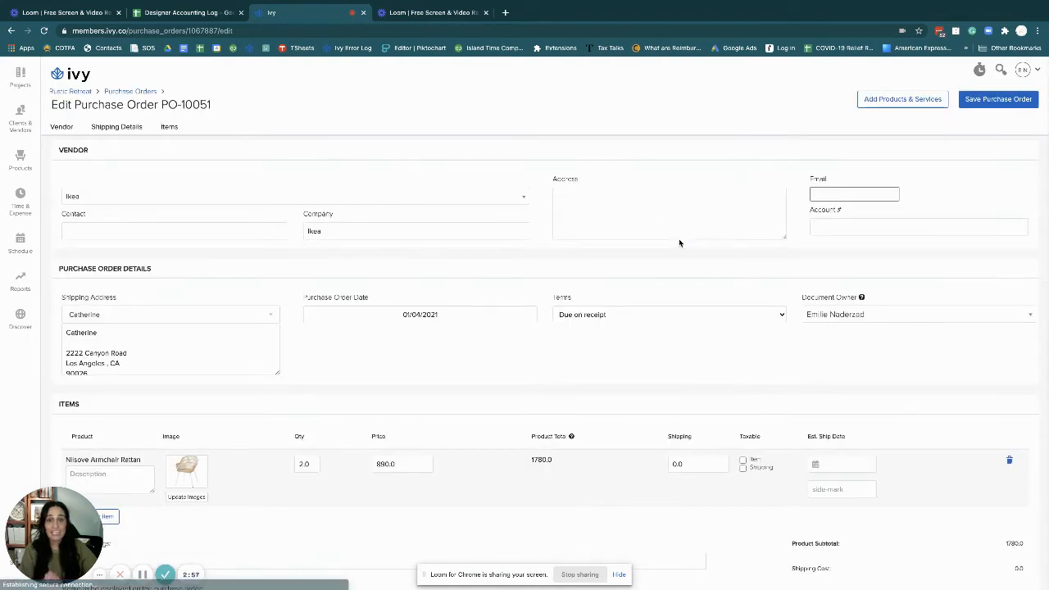
{"action": "scroll", "coordinate": [679, 243], "scroll_direction": "down", "scroll_amount": 2}
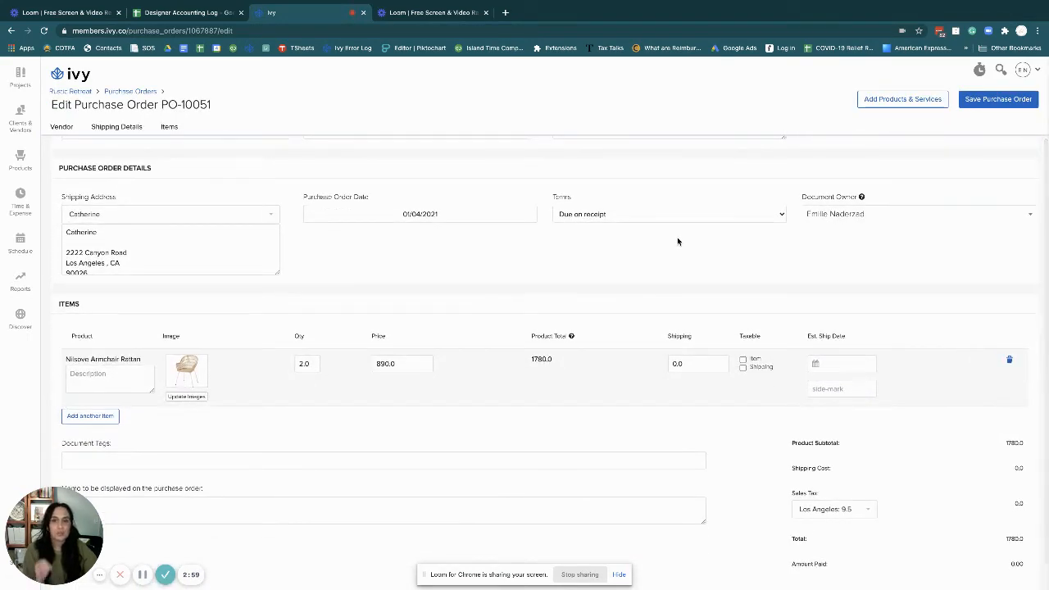
{"action": "scroll", "coordinate": [678, 242], "scroll_direction": "down", "scroll_amount": 1}
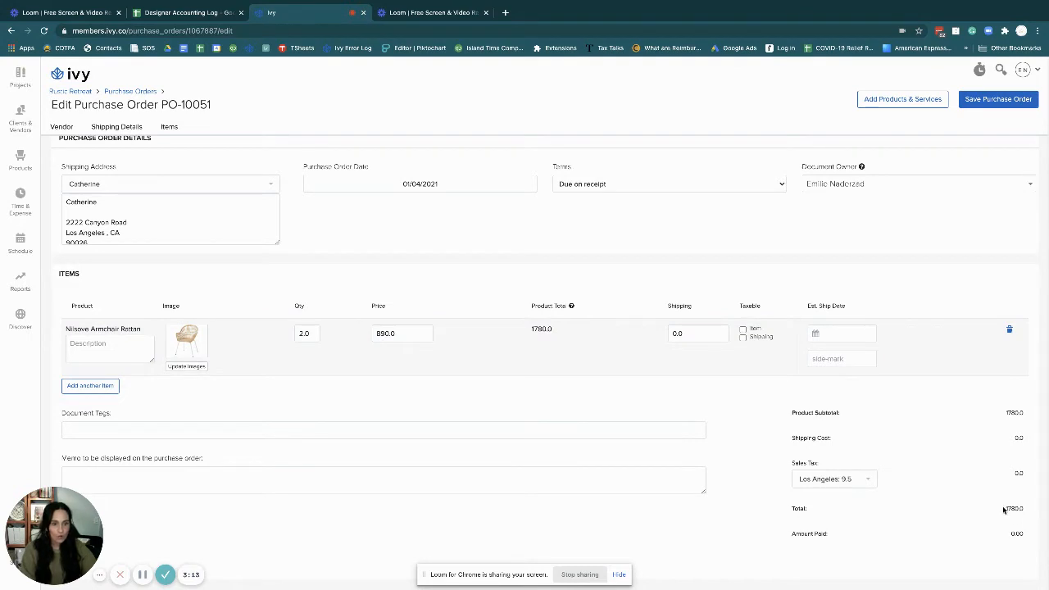
{"action": "left_click_drag", "start_coordinate": [1007, 509], "coordinate": [1028, 511]}
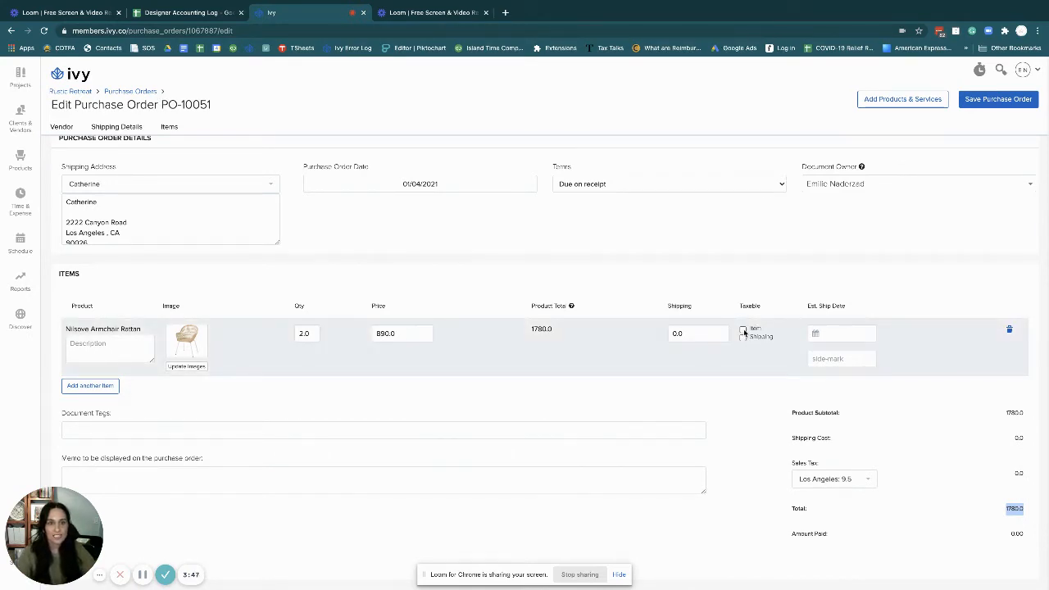
Add a new sales tax named Orange County with agency CDTFA and a rate of 7.75% to the purchase order.
{"action": "left_click", "coordinate": [864, 480]}
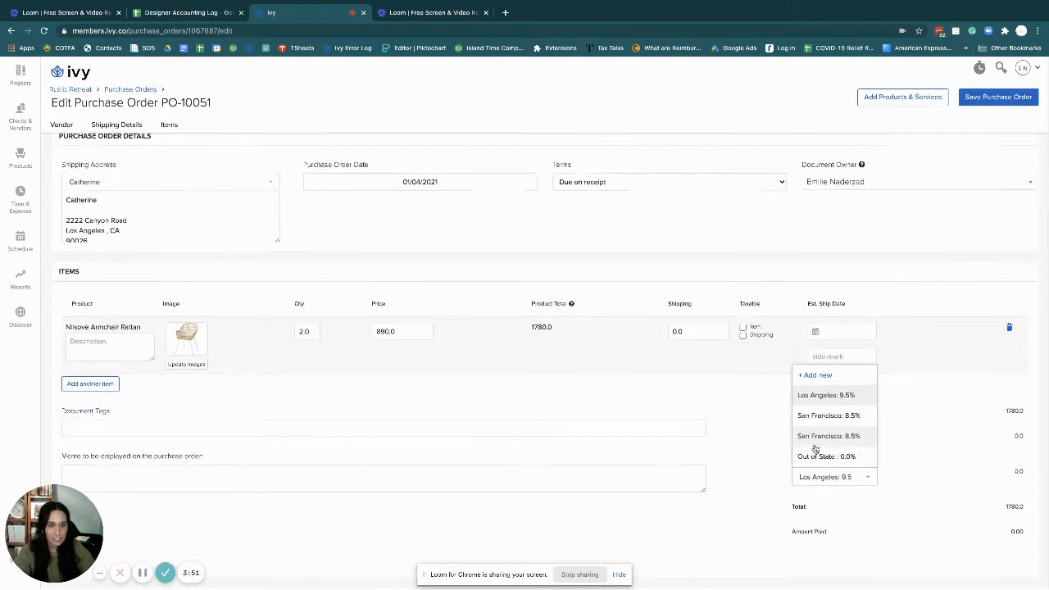
{"action": "left_click", "coordinate": [817, 377]}
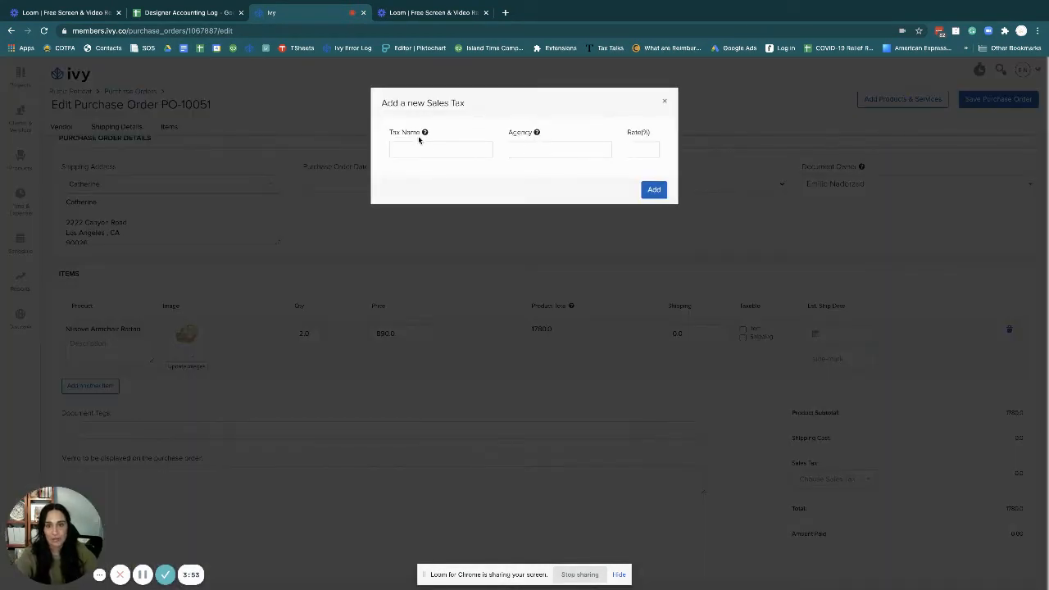
{"action": "left_click", "coordinate": [421, 145]}
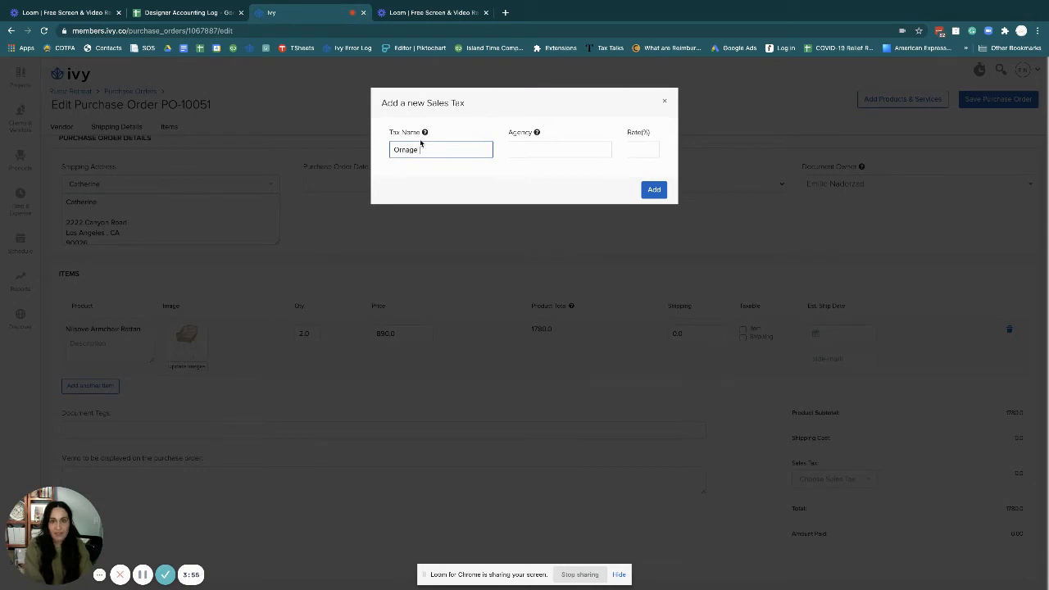
{"action": "type", "text": "Ornage"}
{"action": "key", "text": "BackSpace"}
{"action": "key", "text": "BackSpace"}
{"action": "key", "text": "BackSpace"}
{"action": "key", "text": "BackSpace"}
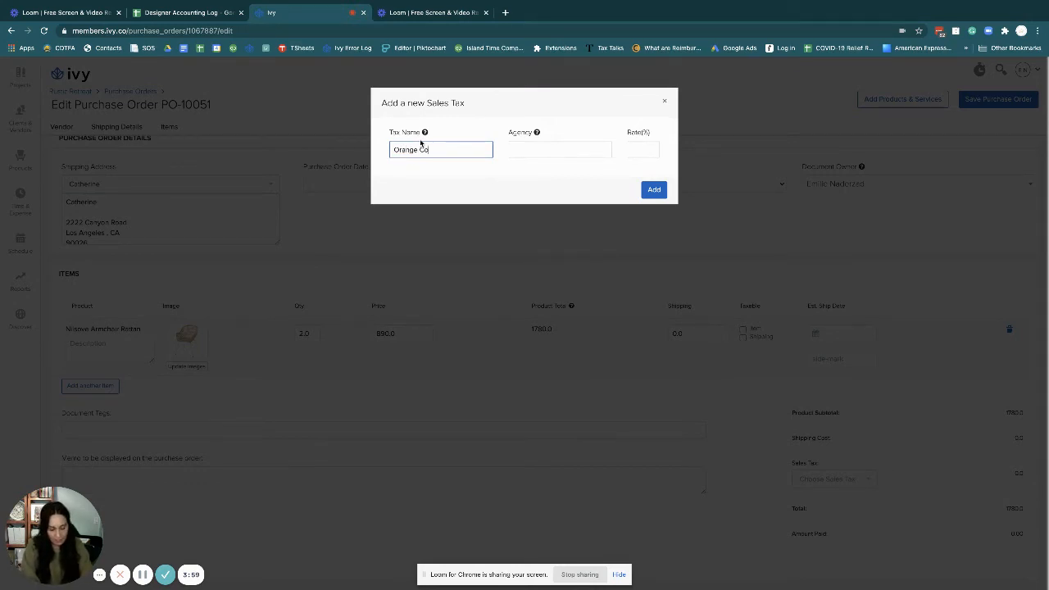
{"action": "left_click", "coordinate": [521, 147]}
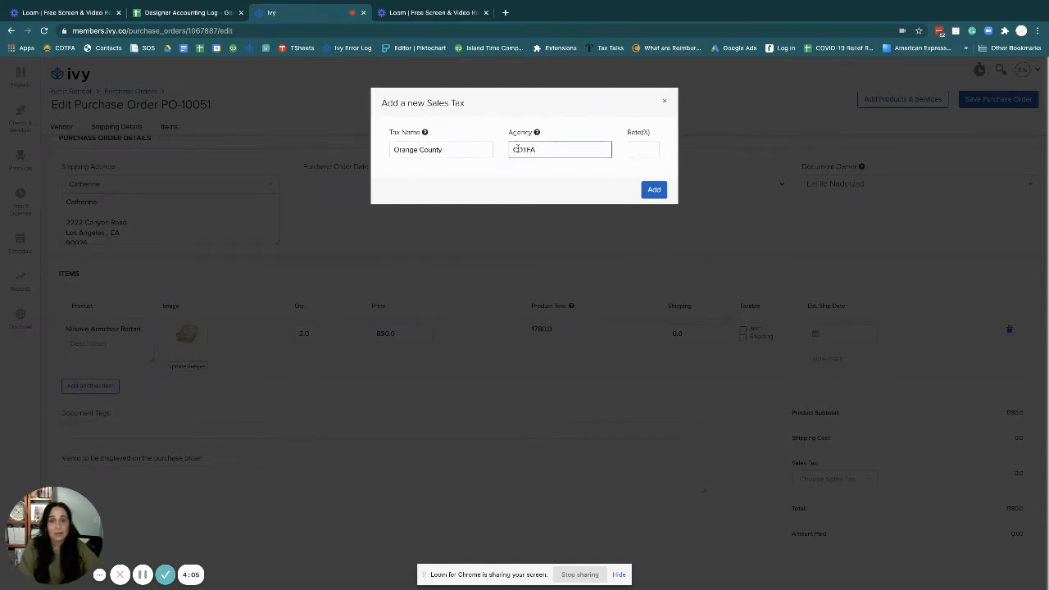
{"action": "left_click", "coordinate": [647, 150]}
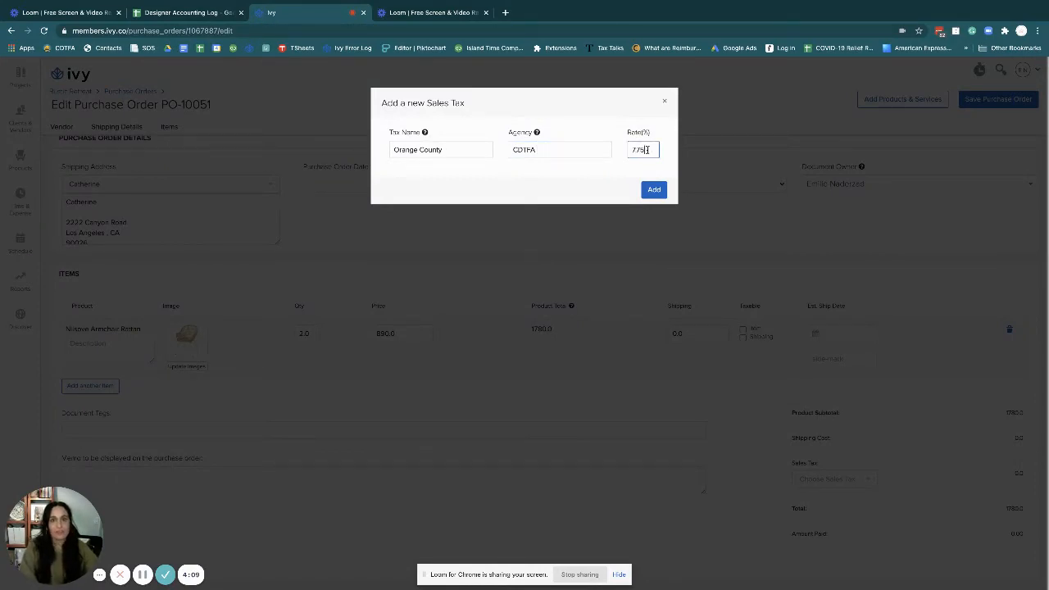
{"action": "type", "text": "7.75"}
{"action": "left_click", "coordinate": [655, 190]}
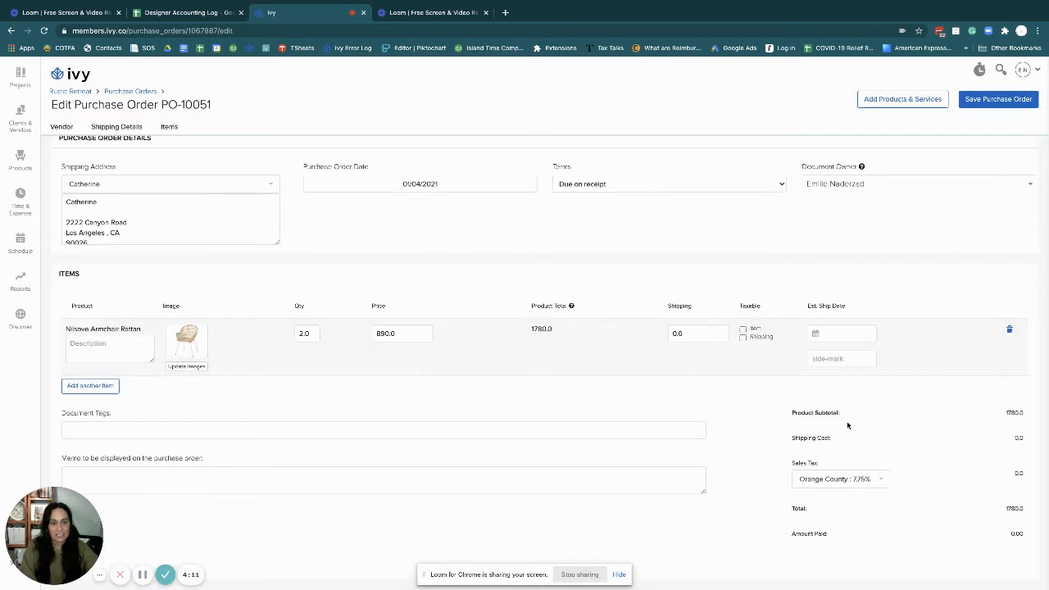
Review the saved sales tax rates and choose Orange County at 7.75% for the purchase order.
{"action": "left_click", "coordinate": [841, 480]}
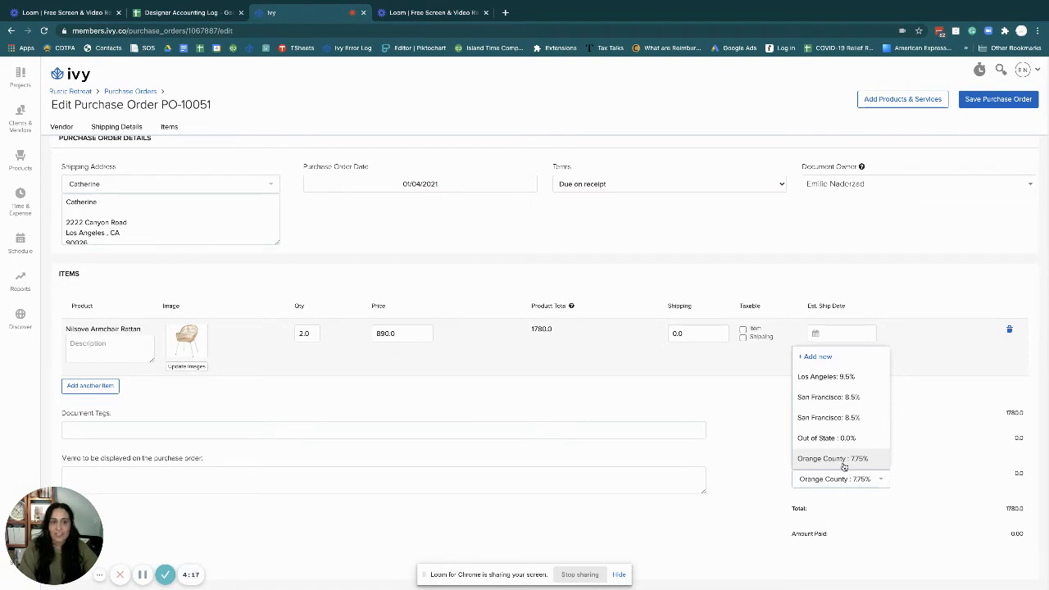
{"action": "left_click", "coordinate": [844, 464]}
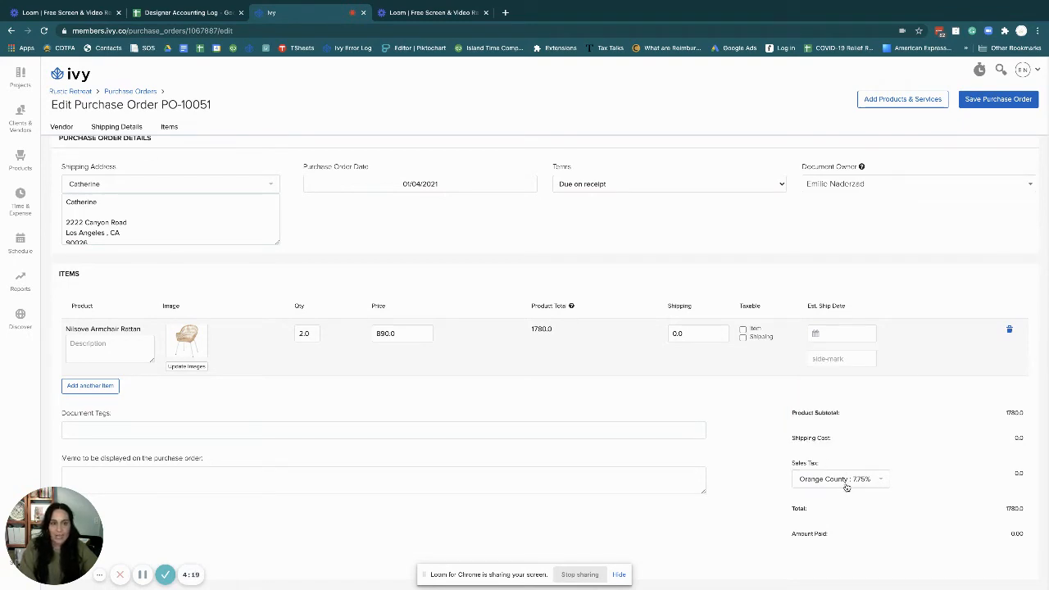
{"action": "left_click", "coordinate": [837, 484]}
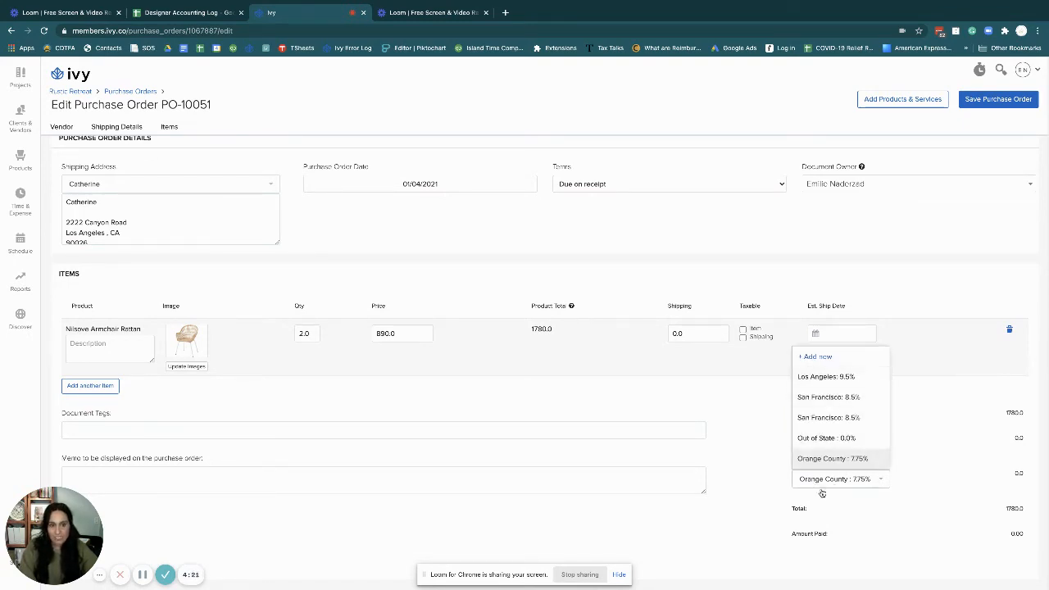
{"action": "left_click", "coordinate": [862, 461]}
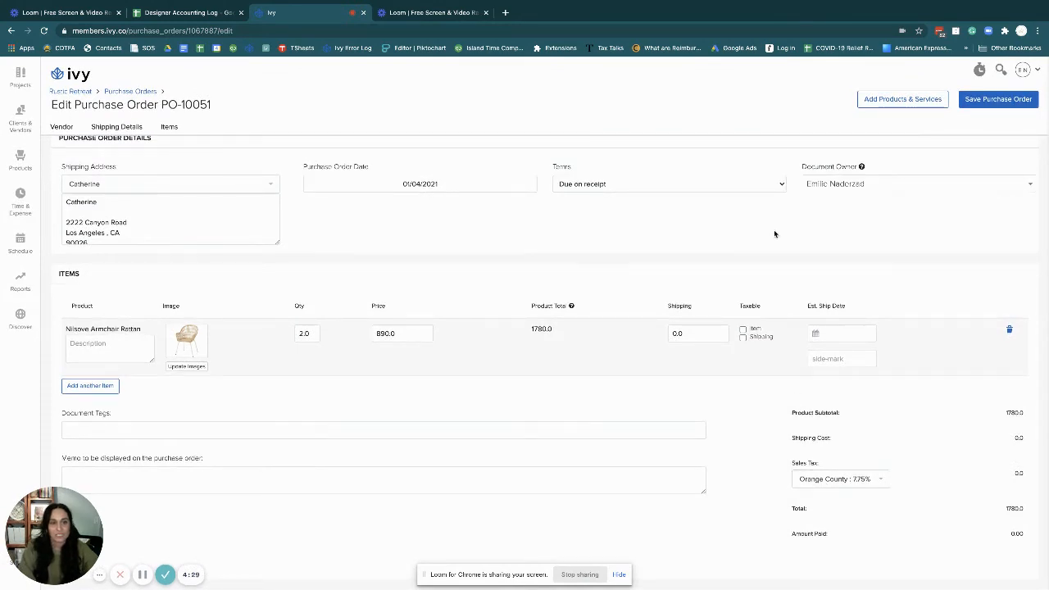
Mark the Nilsove Armchair Rattan item as taxable on the purchase order, leaving its shipping untaxed.
{"action": "left_click", "coordinate": [691, 332]}
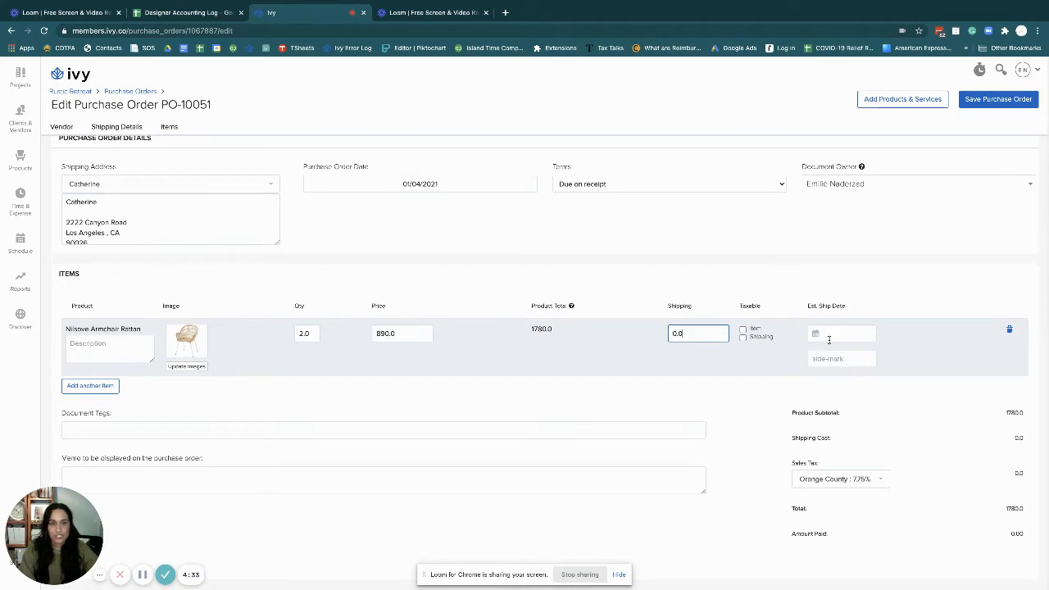
{"action": "left_click", "coordinate": [742, 330]}
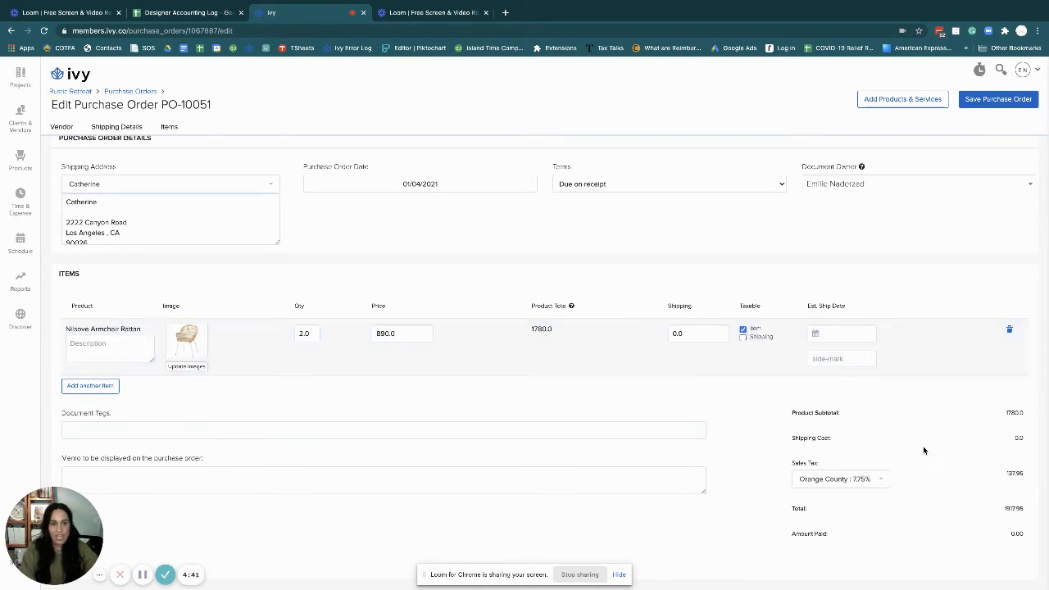
{"action": "left_click", "coordinate": [744, 330]}
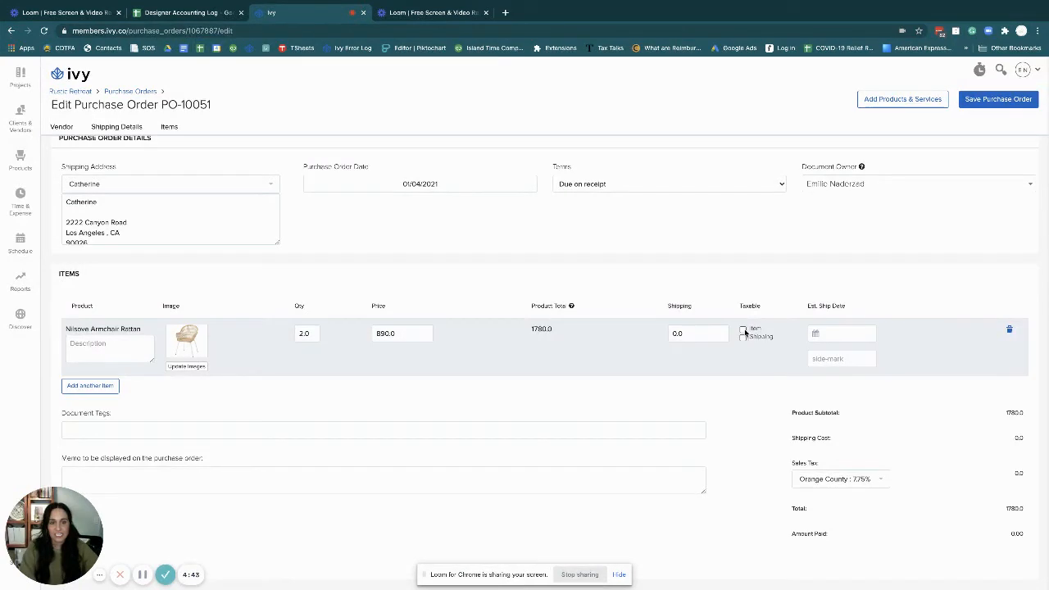
{"action": "left_click", "coordinate": [743, 330]}
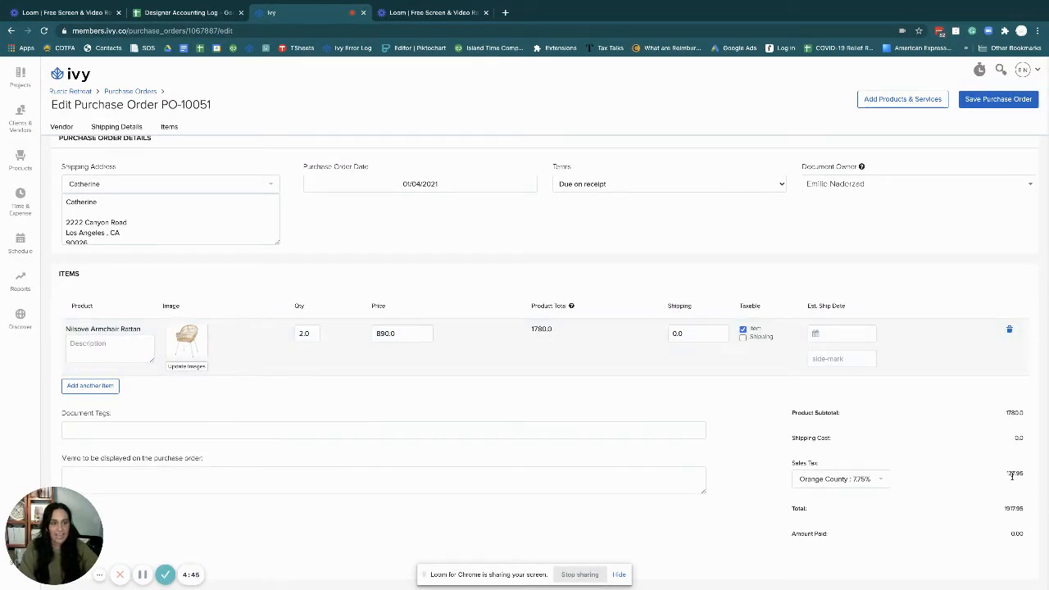
Examine the purchase order's calculated sales tax amount and its total.
{"action": "left_click_drag", "start_coordinate": [1022, 473], "coordinate": [1002, 476]}
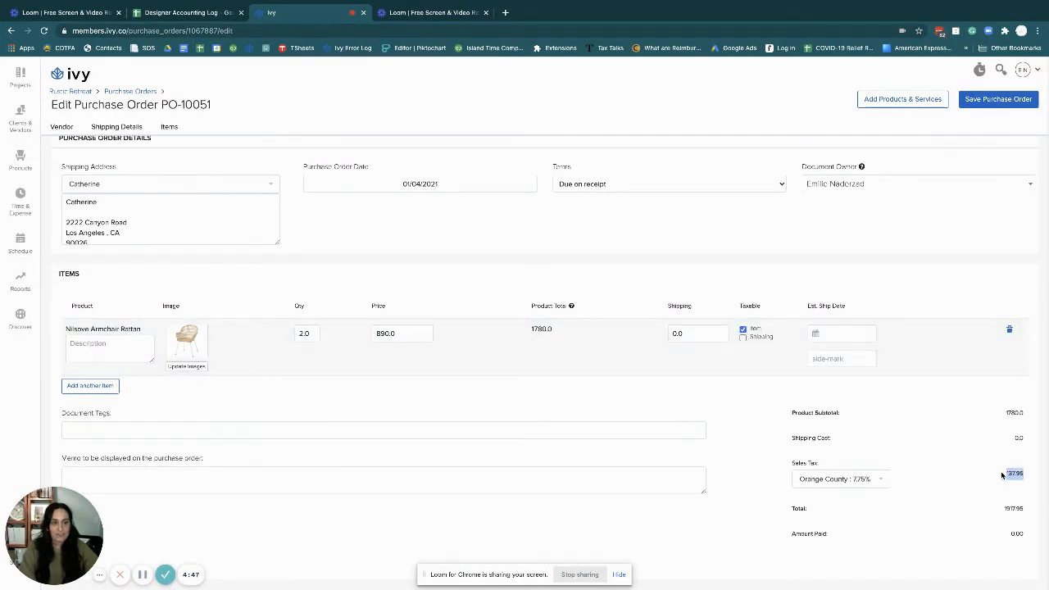
{"action": "left_click_drag", "start_coordinate": [1025, 509], "coordinate": [997, 510]}
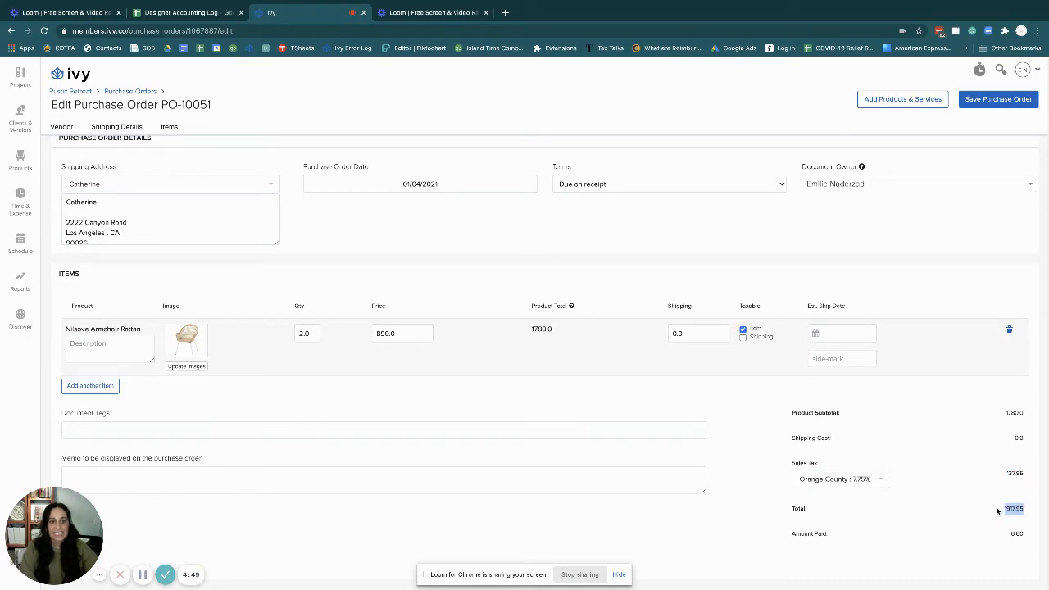
{"action": "left_click", "coordinate": [1025, 488]}
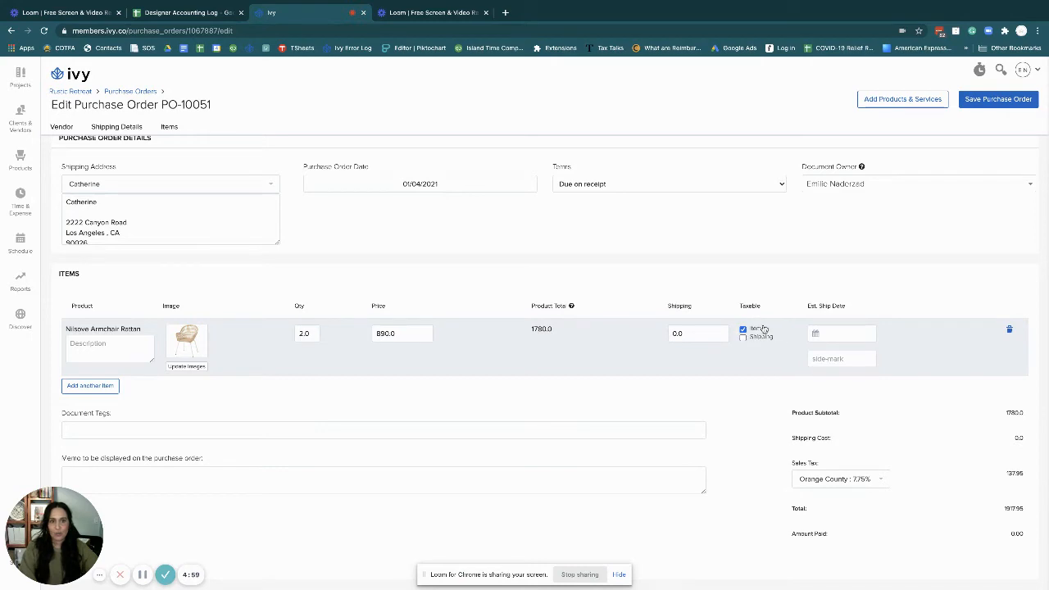
{"action": "left_click_drag", "start_coordinate": [1025, 474], "coordinate": [1007, 473]}
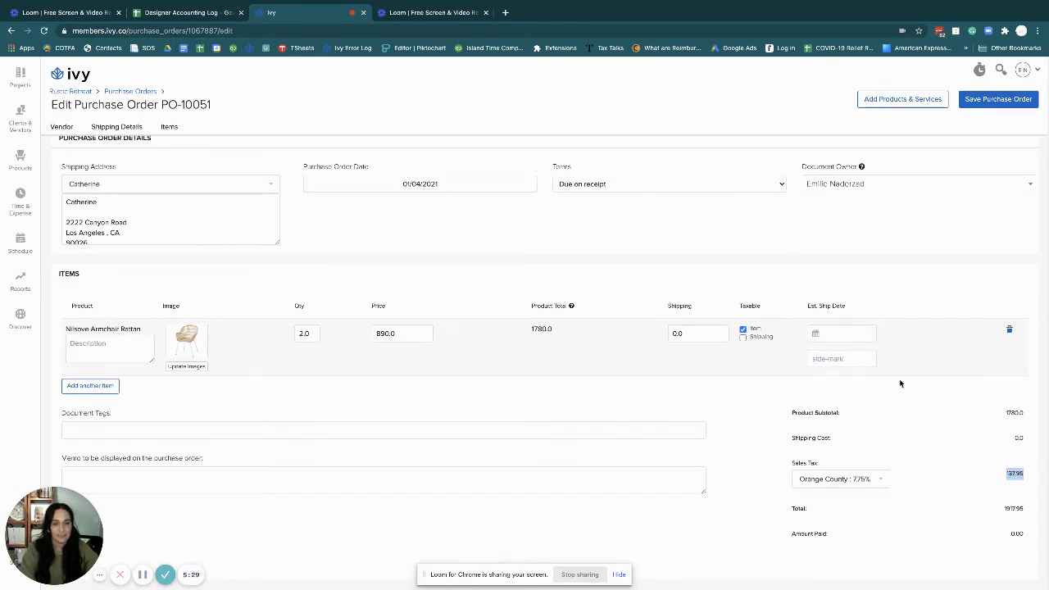
Clear the armchair's item tax and add the TAX PAID PURCHASE service as another line item.
{"action": "left_click", "coordinate": [743, 331]}
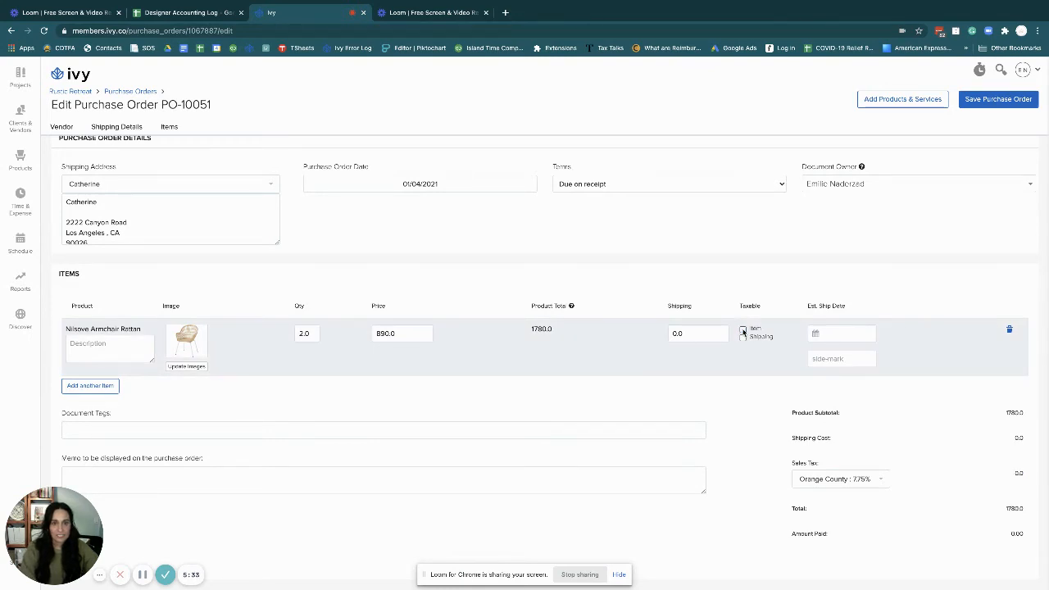
{"action": "left_click", "coordinate": [90, 387]}
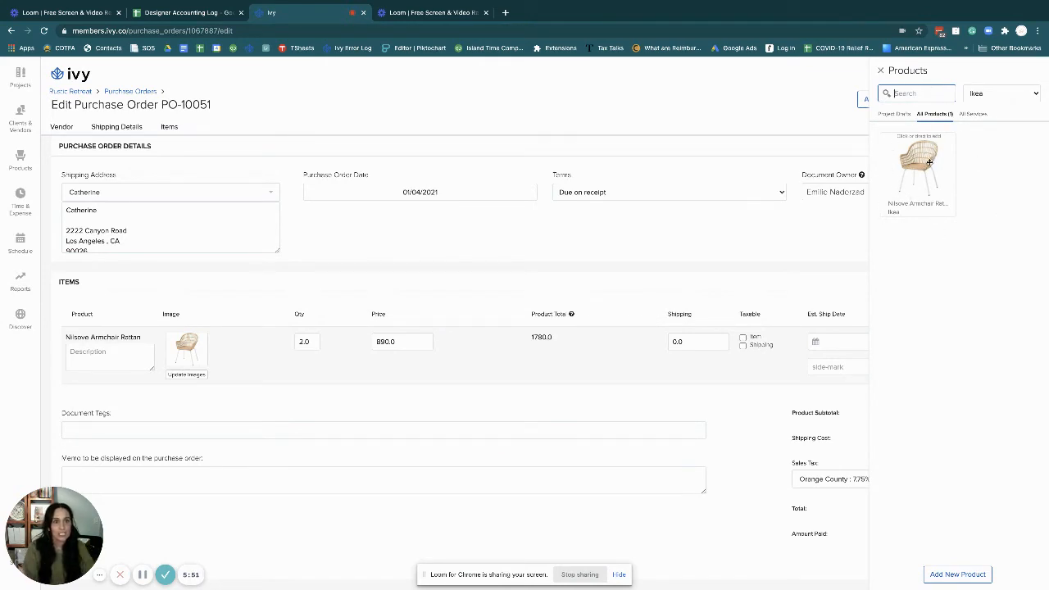
{"action": "left_click", "coordinate": [978, 118]}
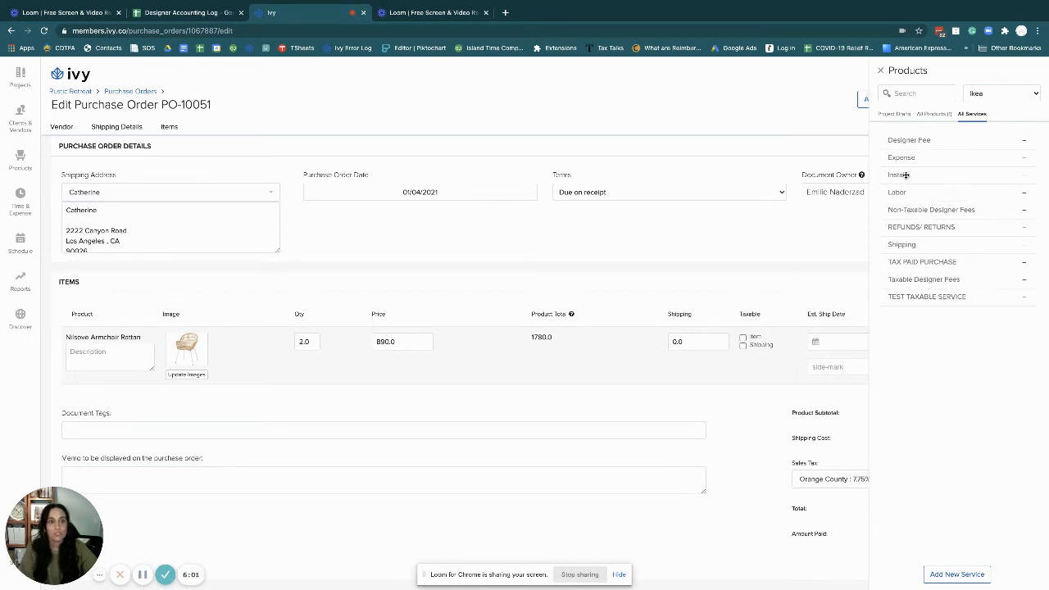
{"action": "left_click", "coordinate": [908, 263]}
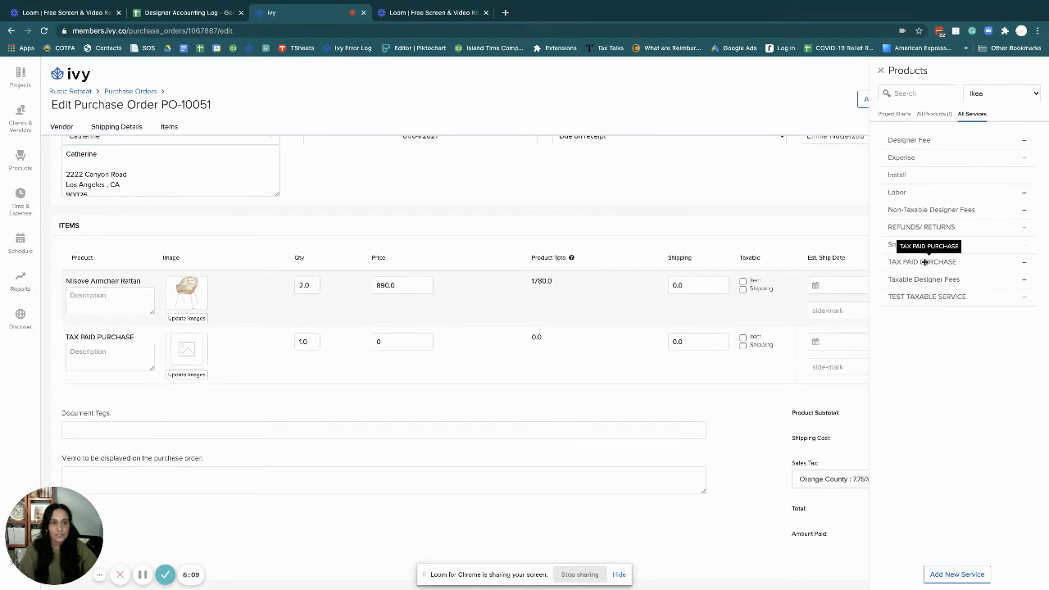
{"action": "left_click", "coordinate": [882, 72]}
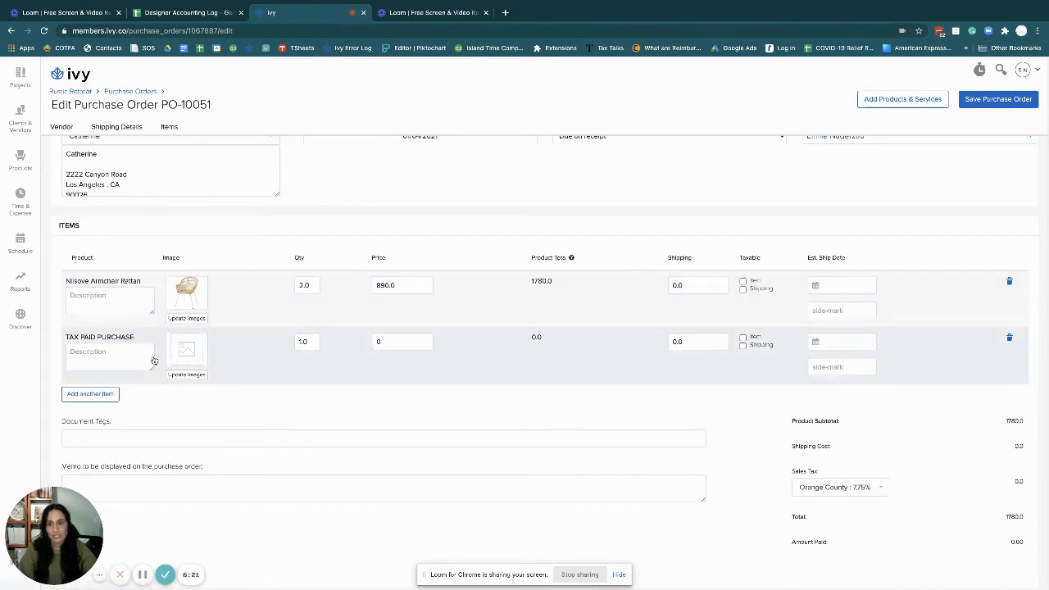
Set the price of the TAX PAID PURCHASE line to 137.95.
{"action": "left_click", "coordinate": [416, 342]}
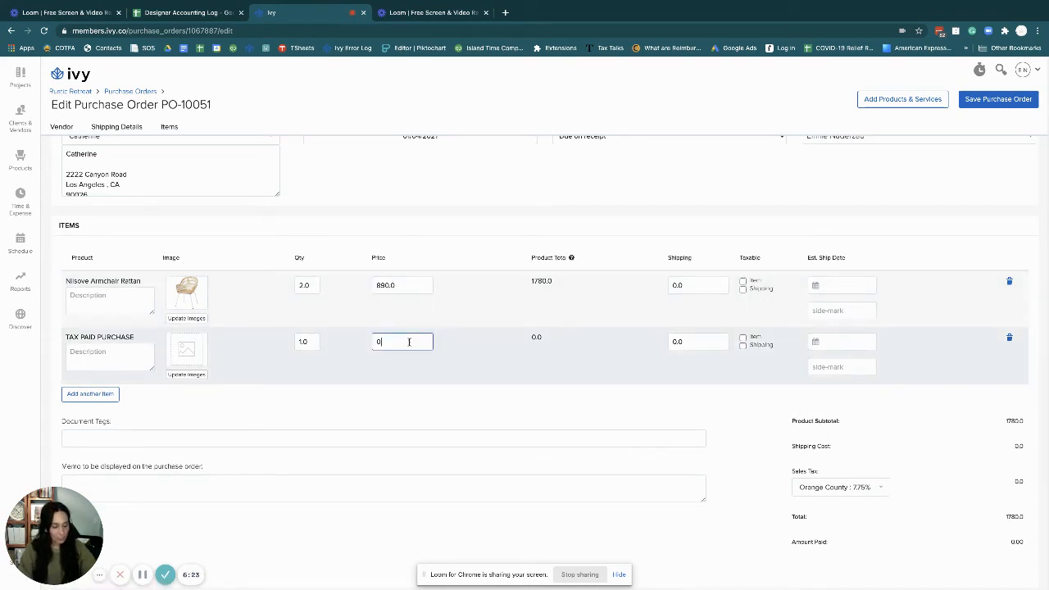
{"action": "key", "text": "BackSpace"}
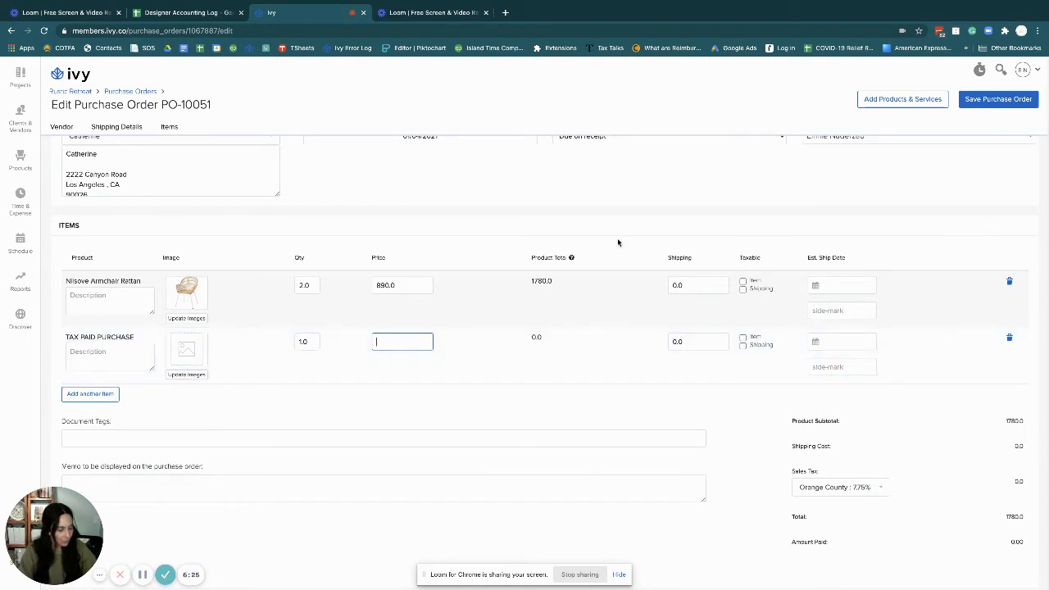
{"action": "type", "text": "137"}
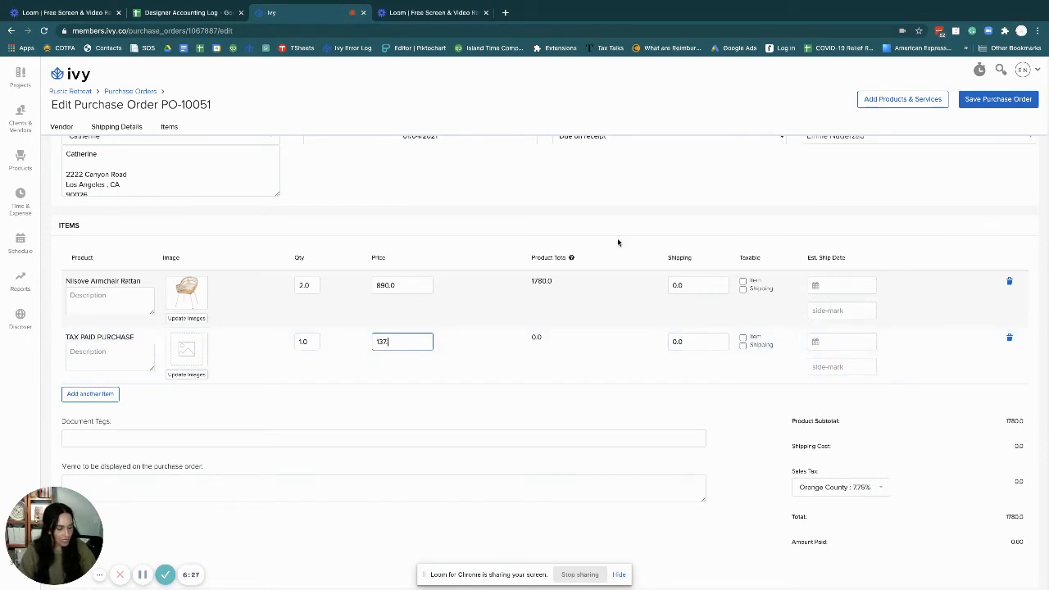
{"action": "type", "text": ".9"}
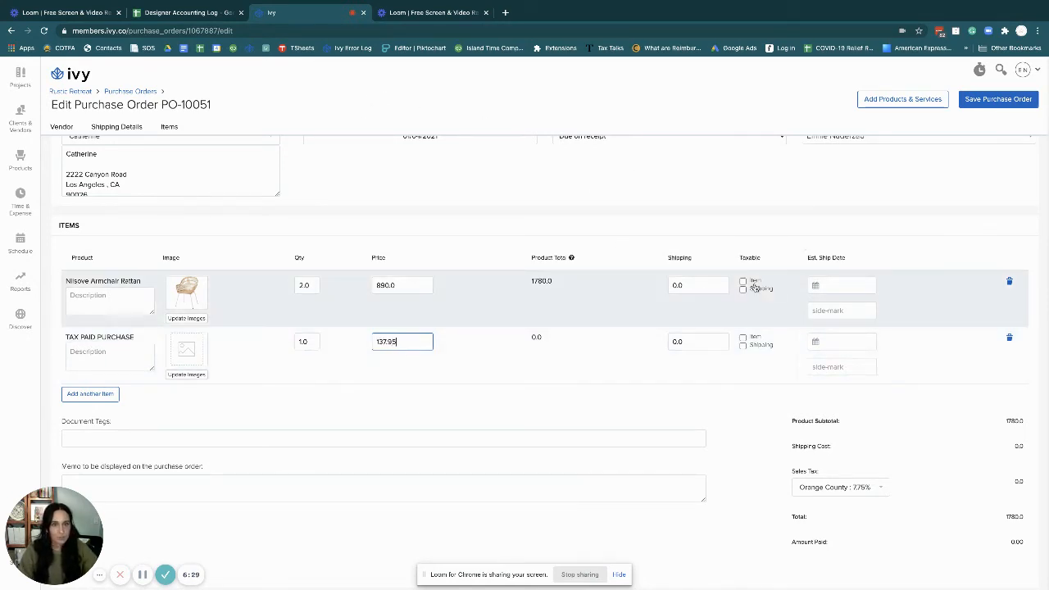
{"action": "type", "text": "5"}
Turn the armchair's item tax on to check the calculated sales tax, and turn it off again.
{"action": "left_click", "coordinate": [743, 283]}
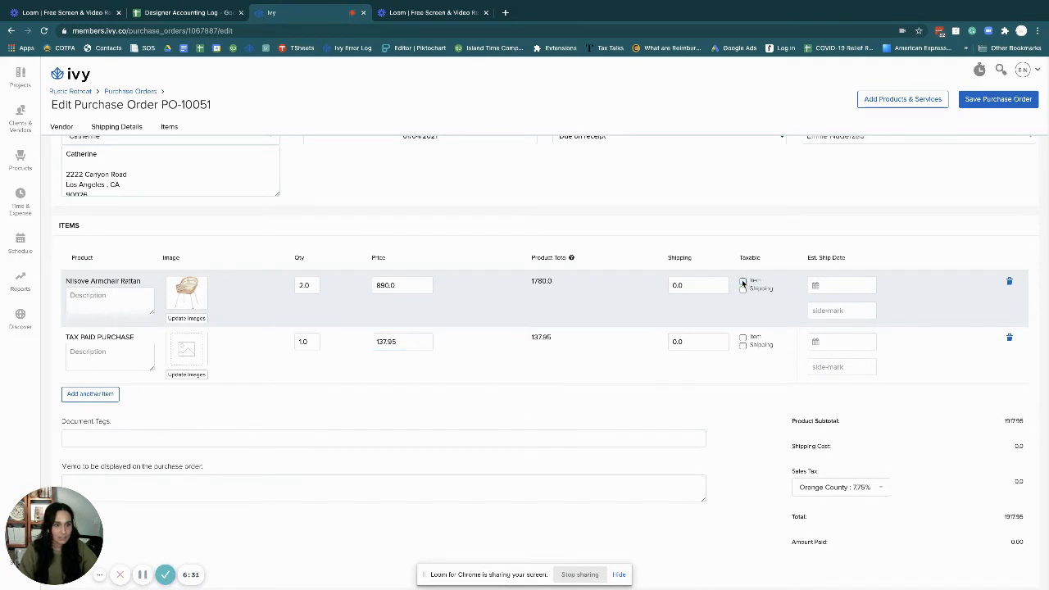
{"action": "left_click", "coordinate": [743, 283]}
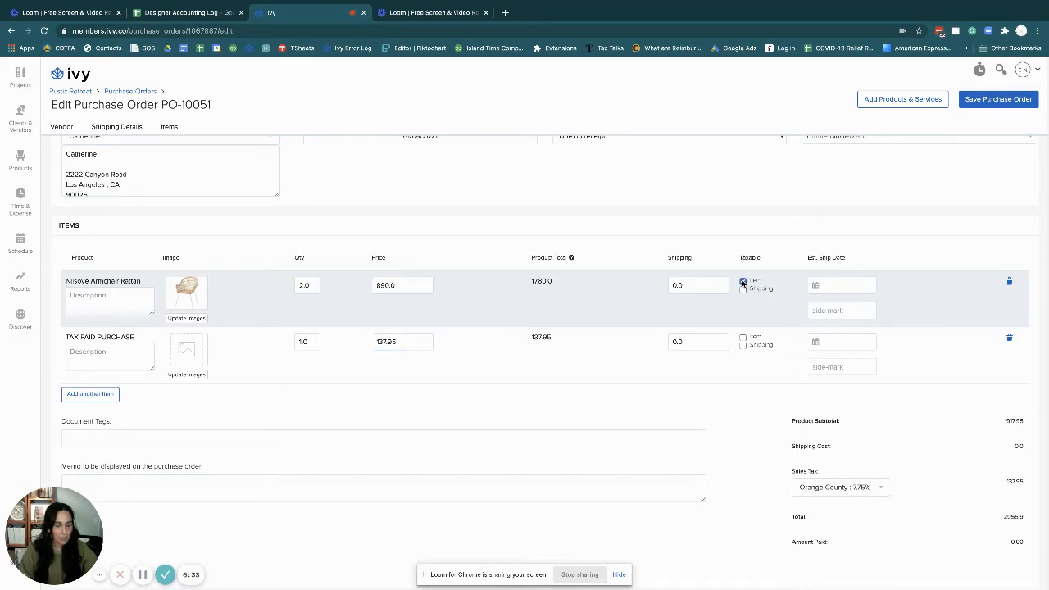
{"action": "left_click", "coordinate": [743, 283]}
Change the price of the TAX PAID PURCHASE line to 137.96.
{"action": "left_click", "coordinate": [405, 341]}
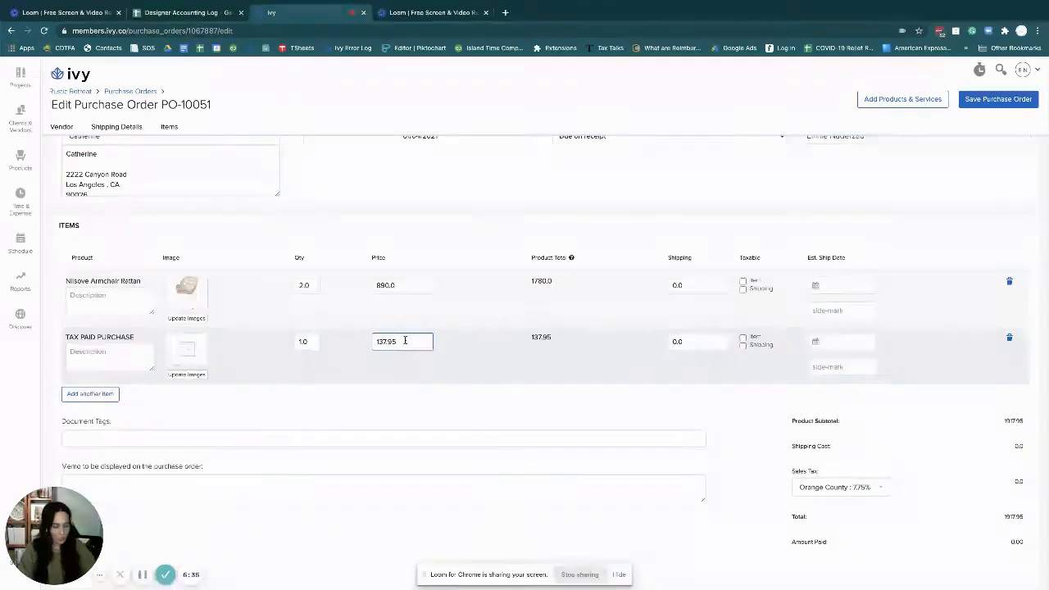
{"action": "key", "text": "BackSpace"}
{"action": "type", "text": "6"}
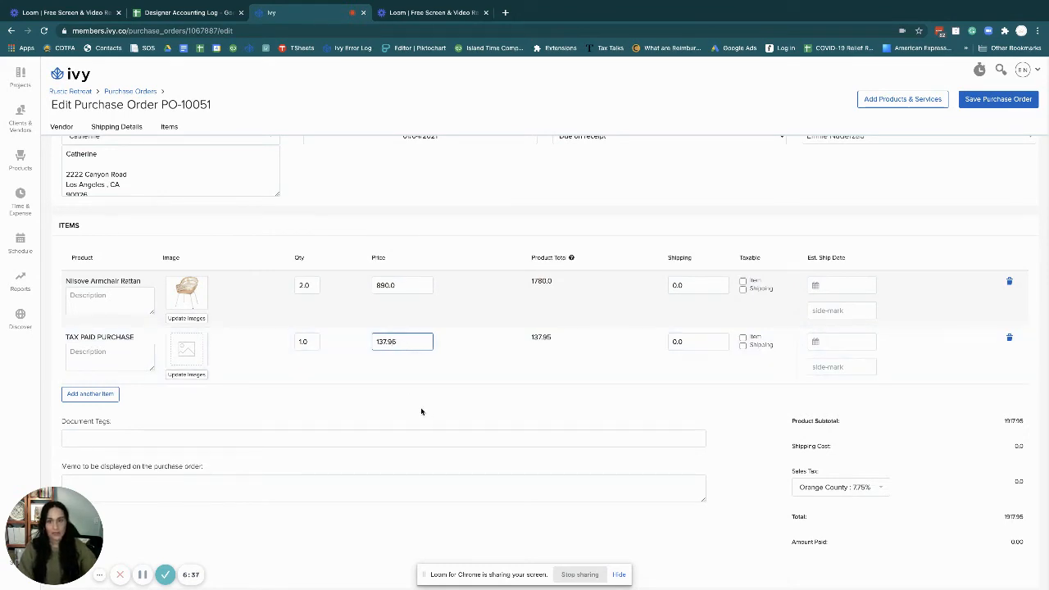
{"action": "left_click", "coordinate": [423, 410]}
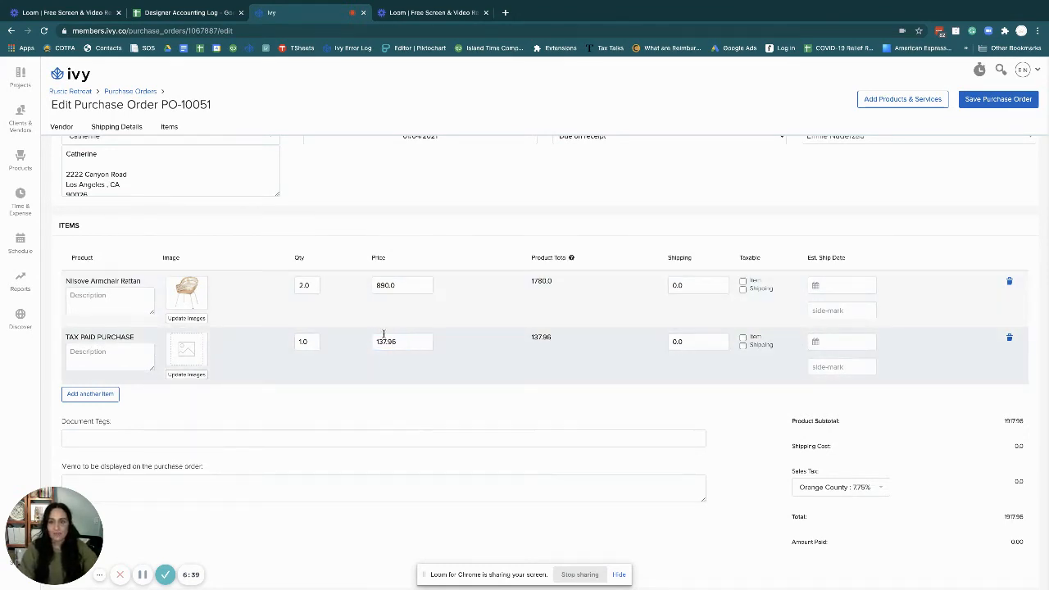
Turn on item tax for the Nilsove Armchair Rattan line while keeping the TAX PAID PURCHASE line untaxed.
{"action": "scroll", "coordinate": [1035, 516], "scroll_direction": "down", "scroll_amount": 1}
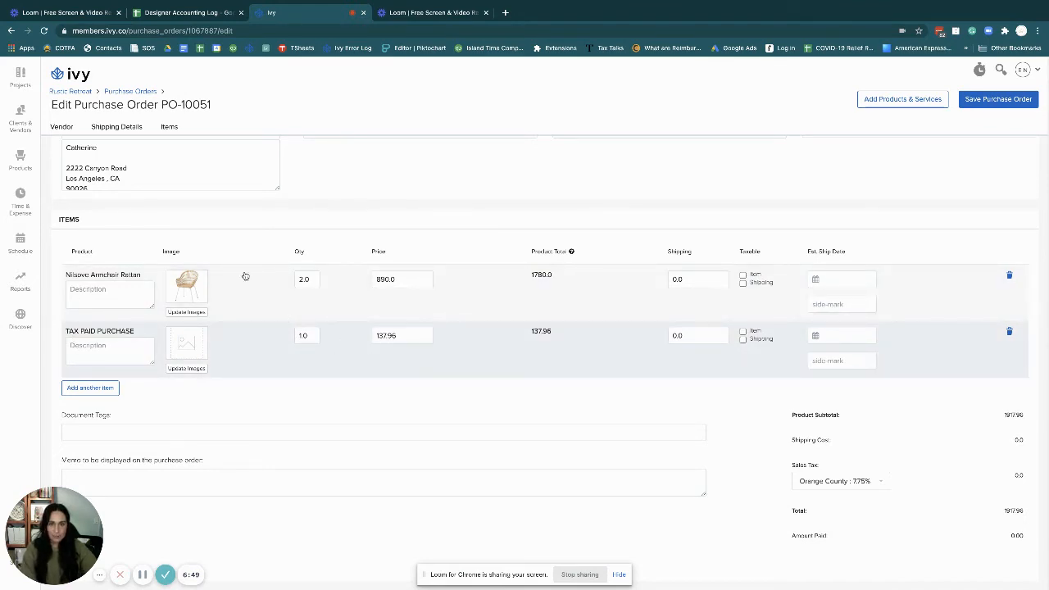
{"action": "left_click", "coordinate": [742, 275]}
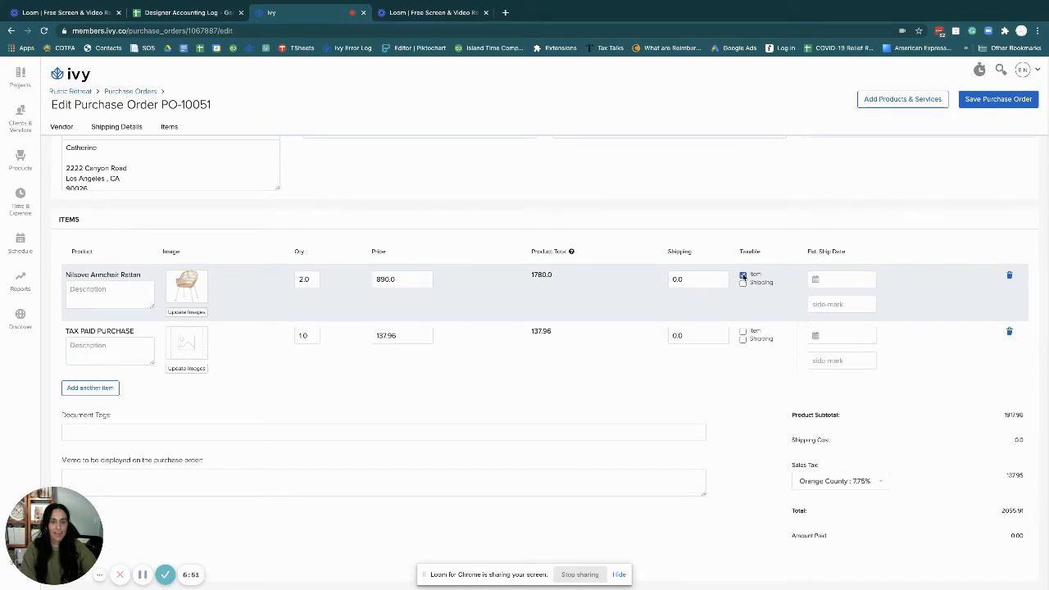
Turn off item tax for the Nilsove Armchair Rattan line and save the purchase order with the vendor's email filled in.
{"action": "left_click", "coordinate": [743, 276]}
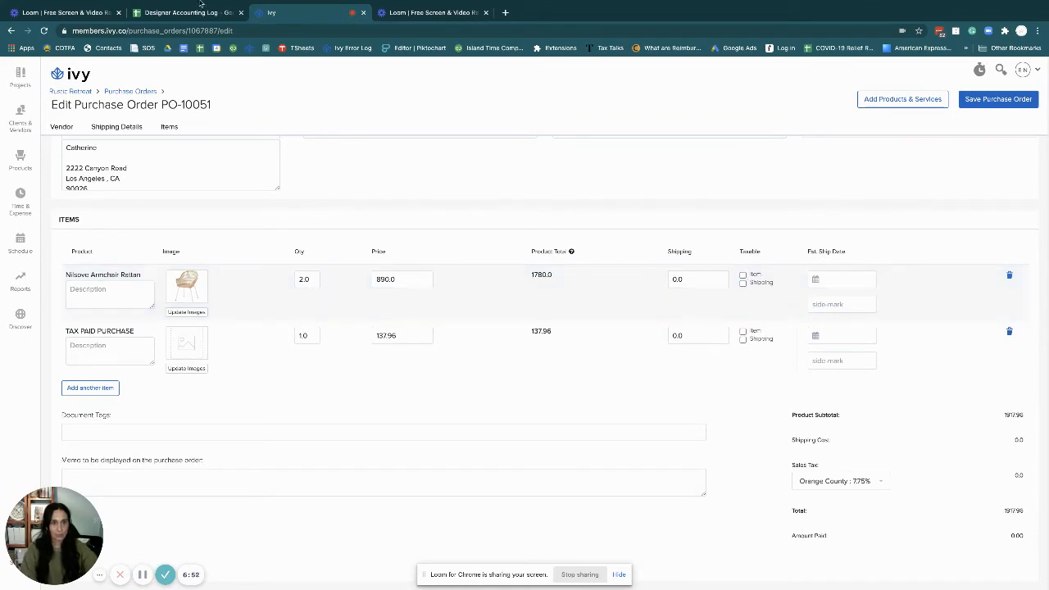
{"action": "left_click", "coordinate": [1001, 105]}
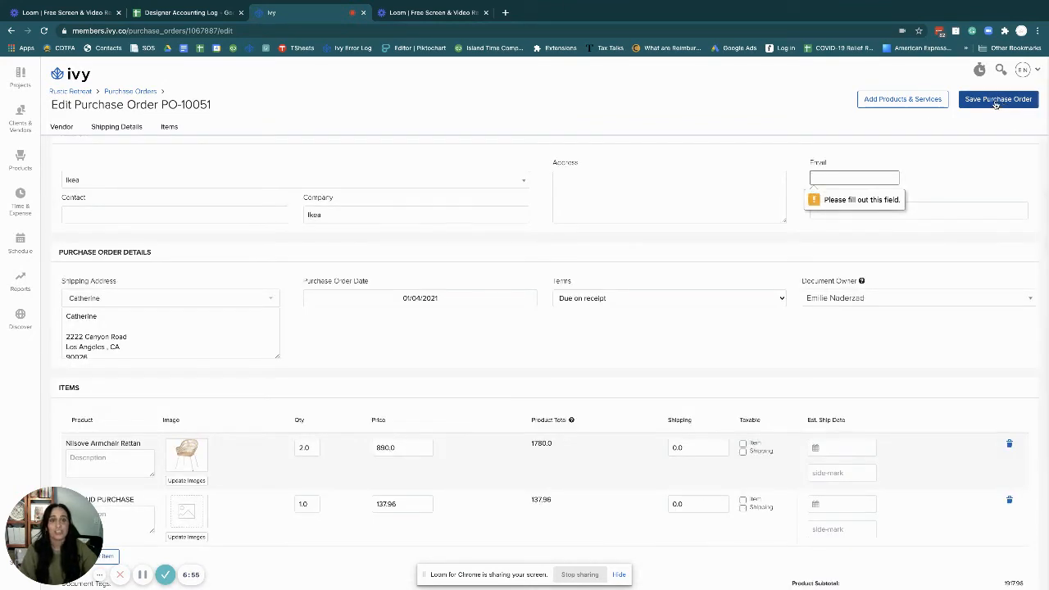
{"action": "type", "text": "info"}
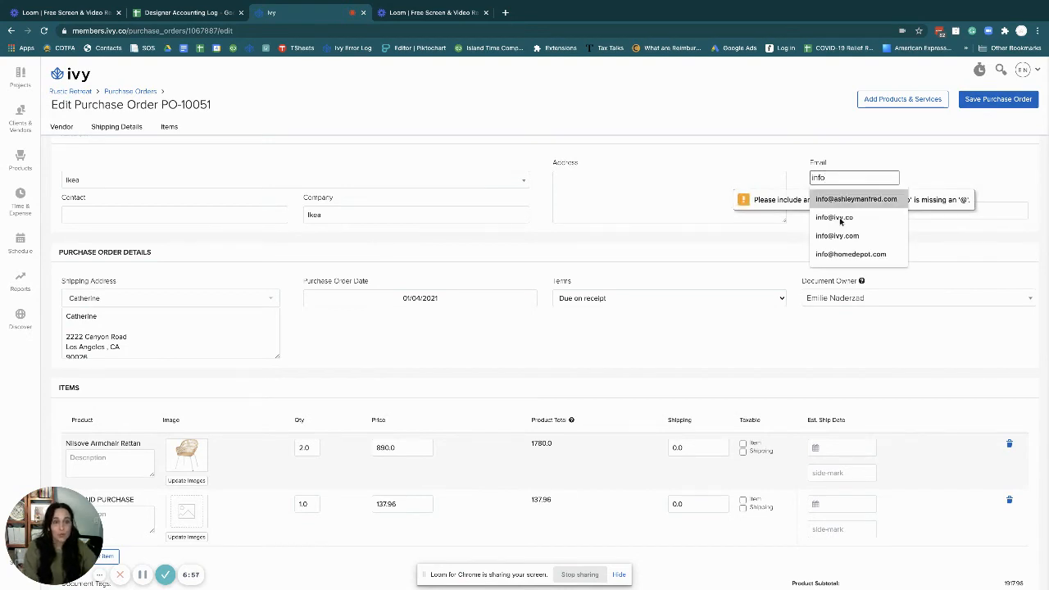
{"action": "left_click", "coordinate": [813, 211]}
{"action": "left_click", "coordinate": [977, 106]}
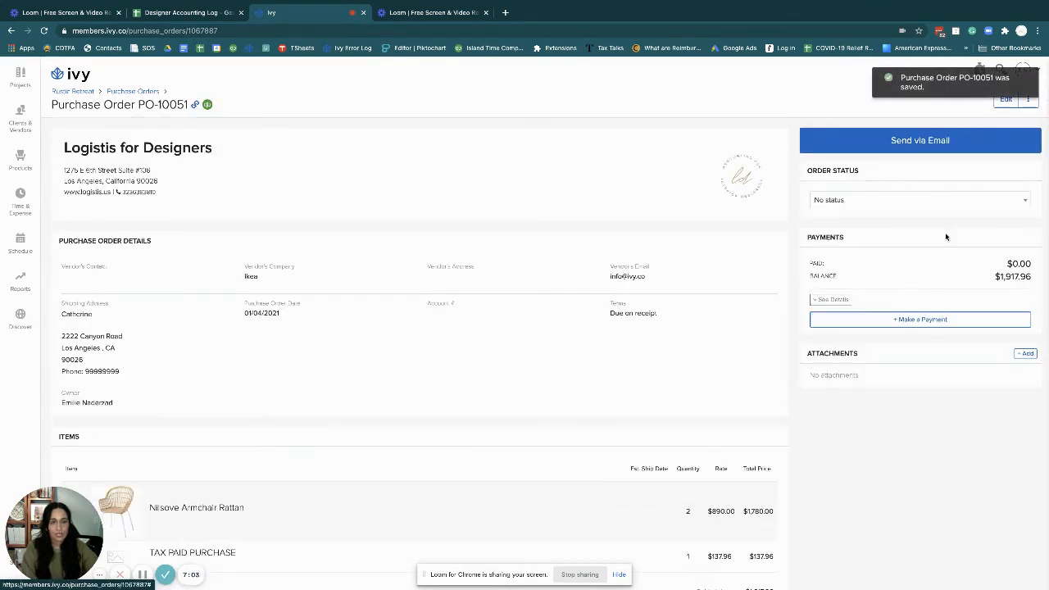
Start recording a payment on the purchase order with Credit Card as the method and Amex - LOGD as the reference.
{"action": "left_click", "coordinate": [953, 324]}
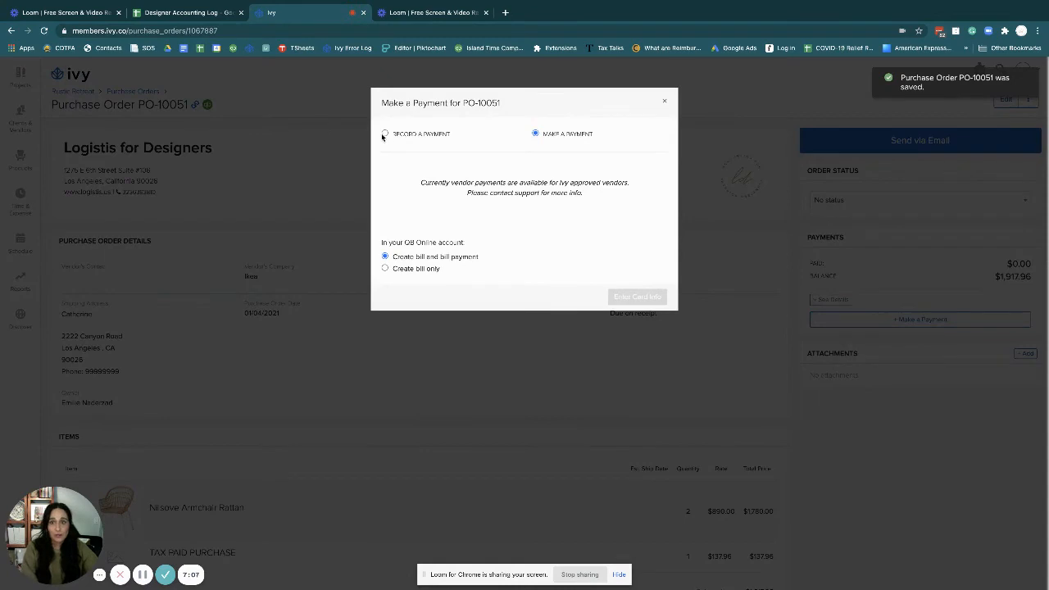
{"action": "left_click", "coordinate": [386, 134]}
{"action": "left_click", "coordinate": [401, 186]}
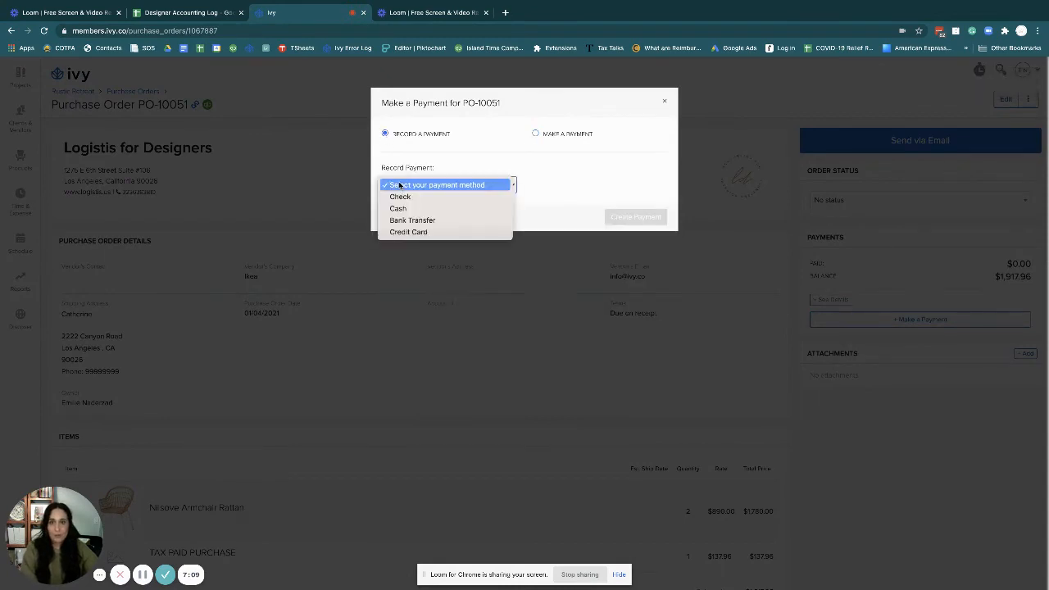
{"action": "left_click", "coordinate": [405, 233]}
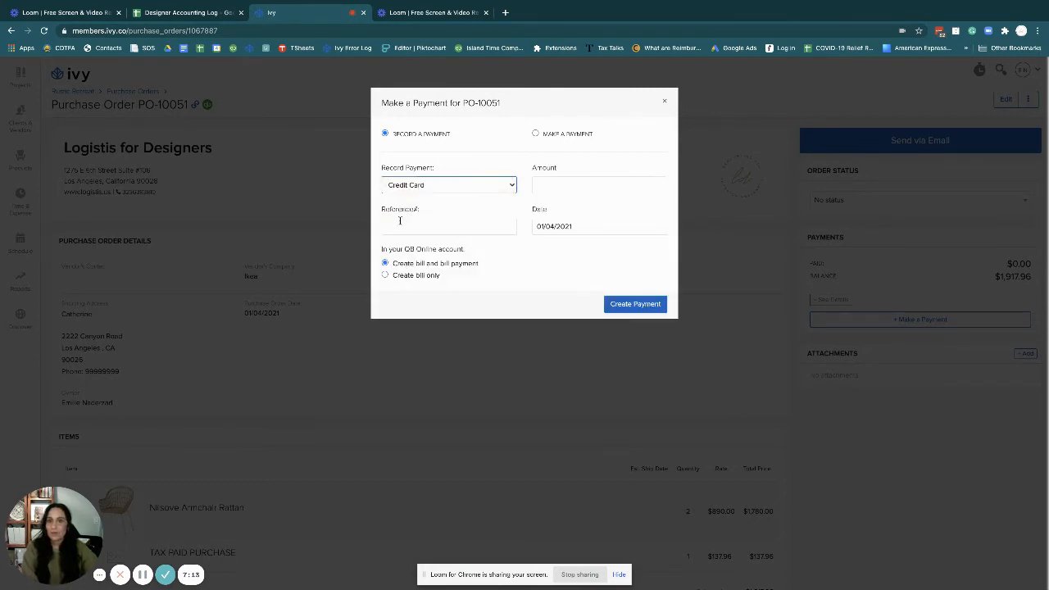
{"action": "left_click", "coordinate": [400, 227]}
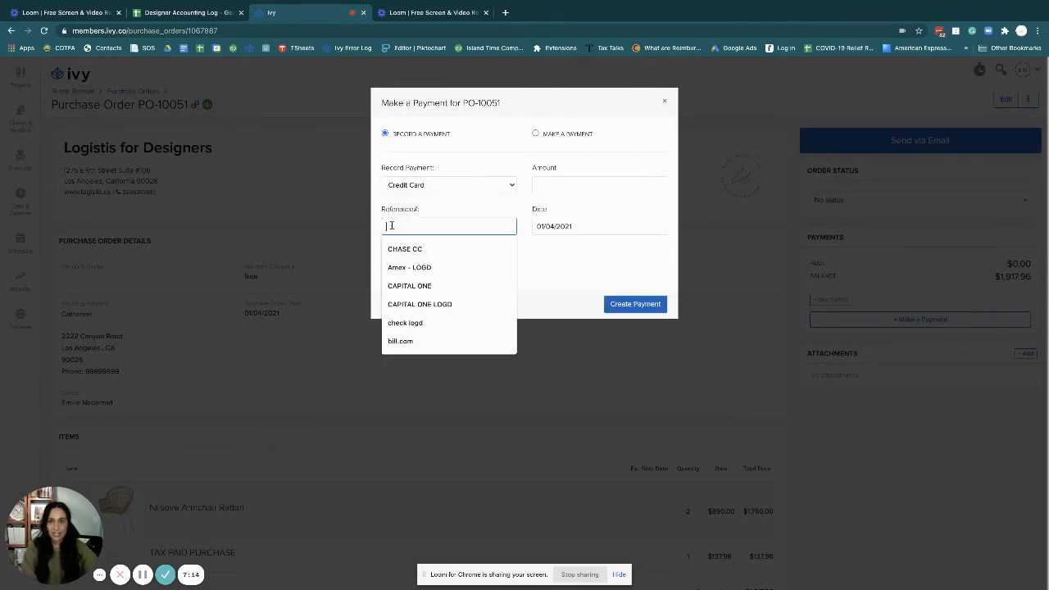
{"action": "left_click", "coordinate": [426, 264]}
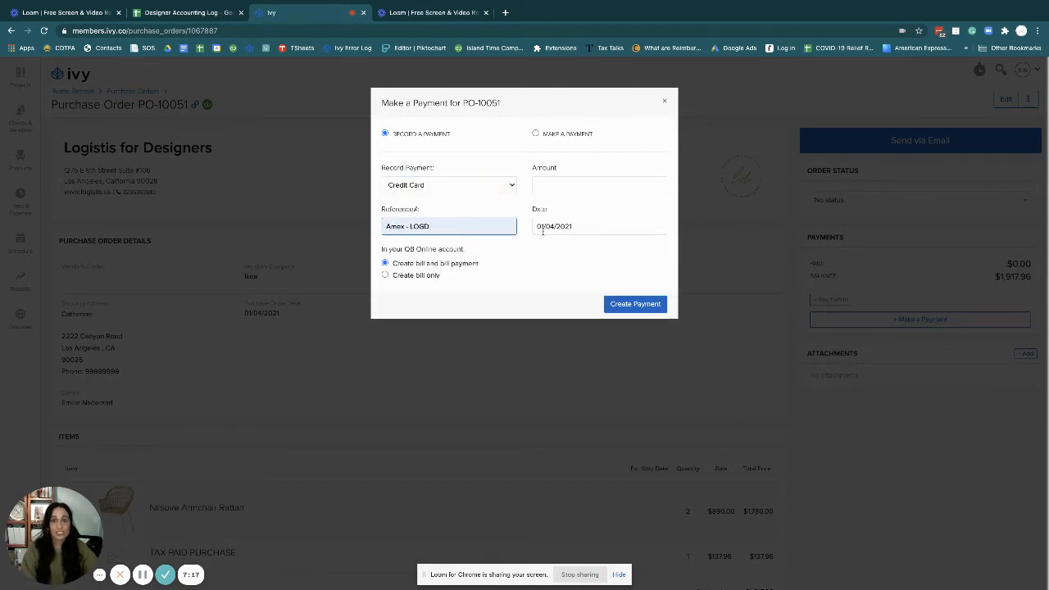
Set the amount of the recorded payment to 1917.96.
{"action": "left_click", "coordinate": [544, 182]}
{"action": "type", "text": "1917"}
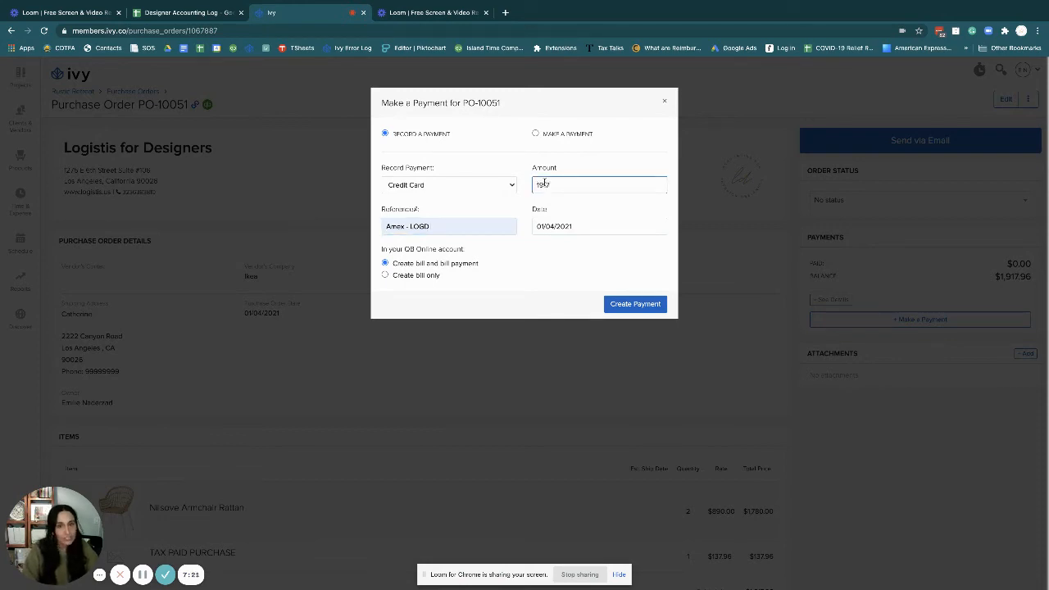
{"action": "type", "text": ".96"}
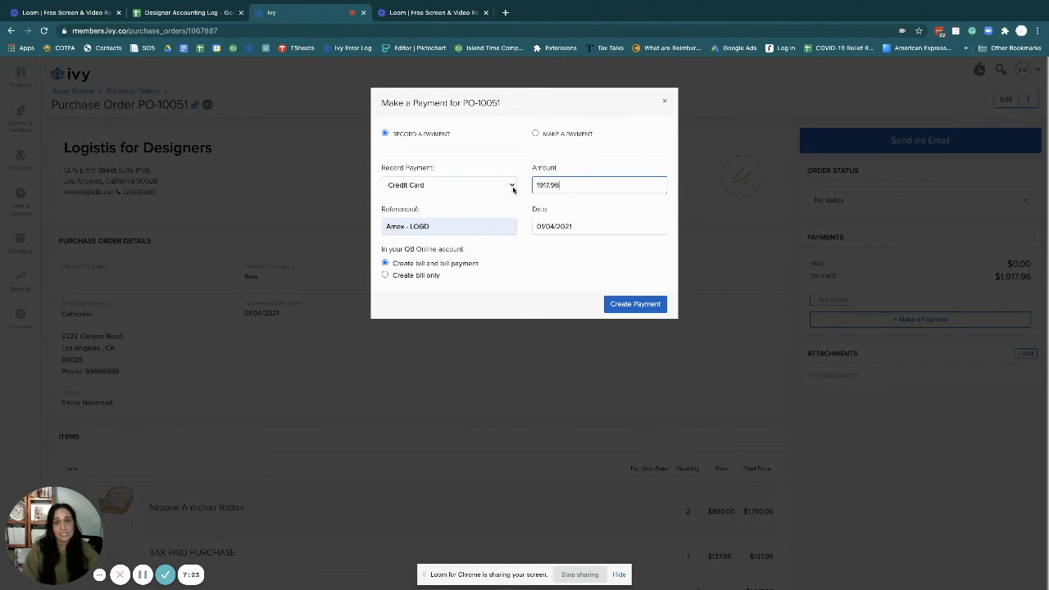
{"action": "double_click", "coordinate": [562, 186]}
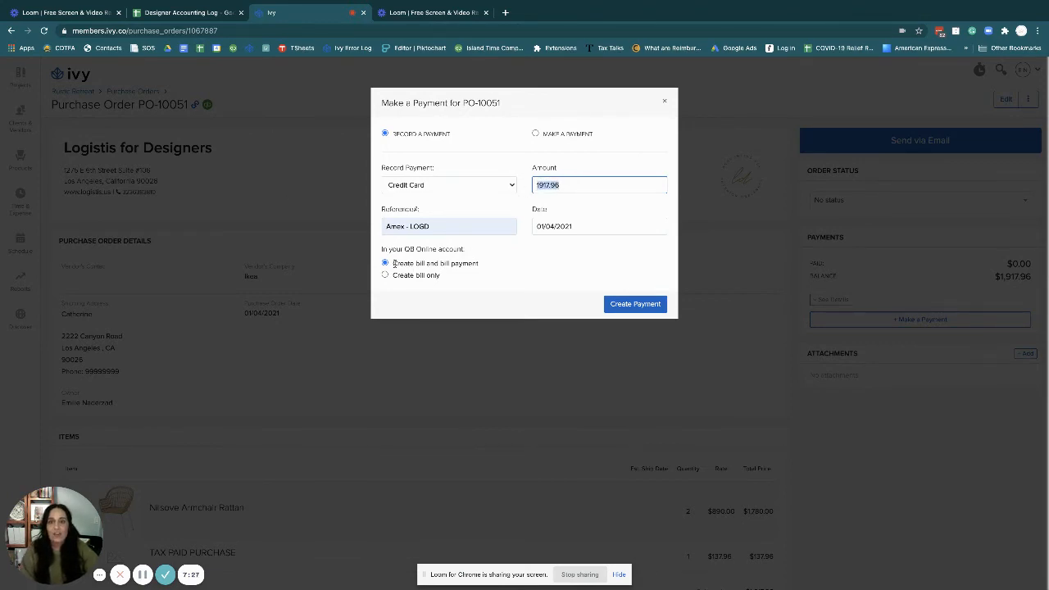
Try the Create bill only option for the QB Online account and switch back to Create bill and bill payment.
{"action": "left_click_drag", "start_coordinate": [393, 263], "coordinate": [491, 268]}
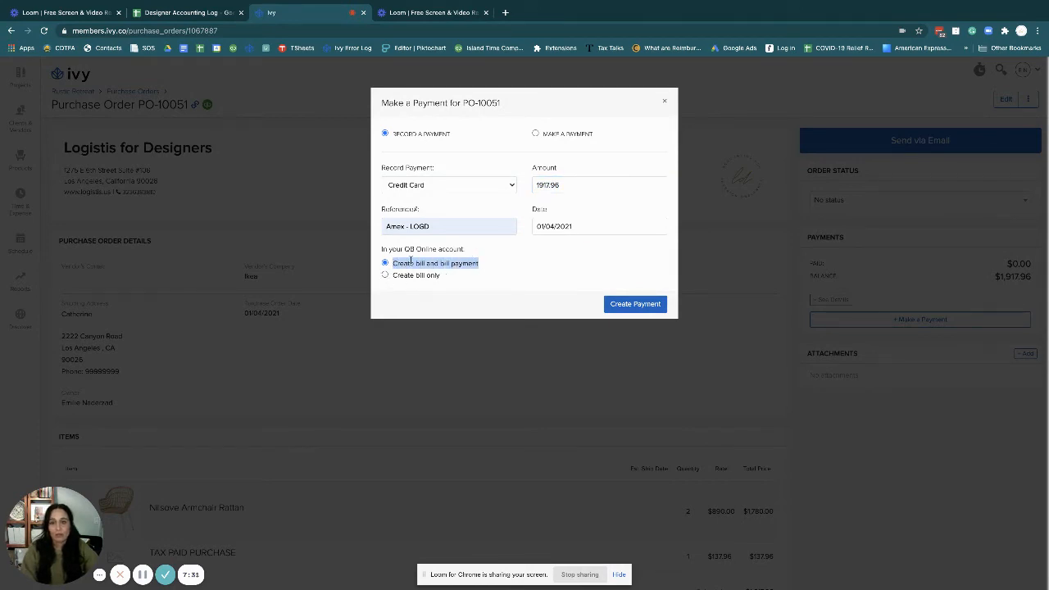
{"action": "left_click", "coordinate": [485, 269]}
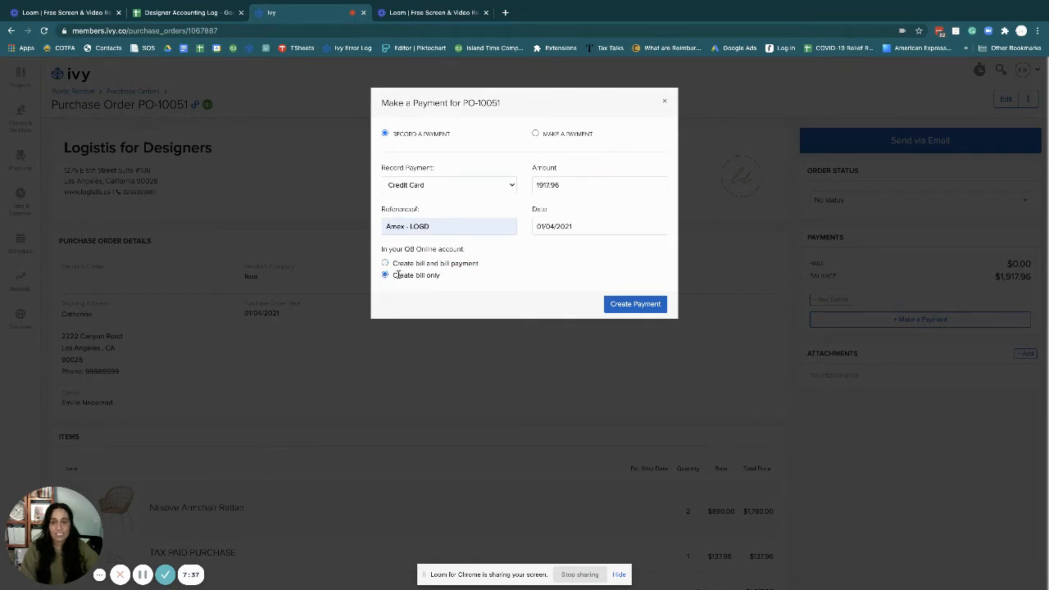
{"action": "triple_click", "coordinate": [443, 277]}
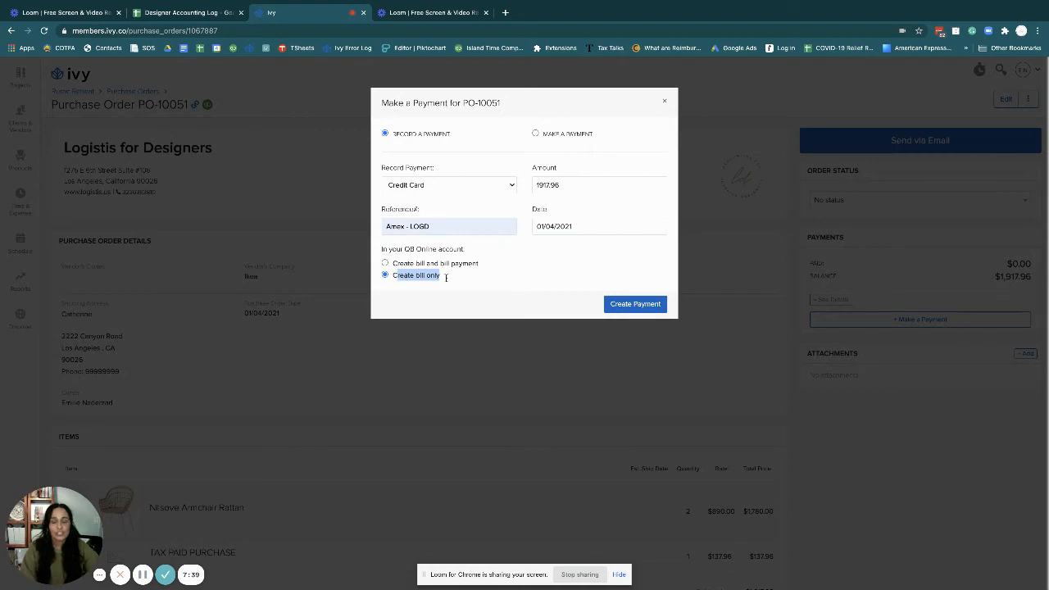
{"action": "left_click_drag", "start_coordinate": [441, 276], "coordinate": [391, 278]}
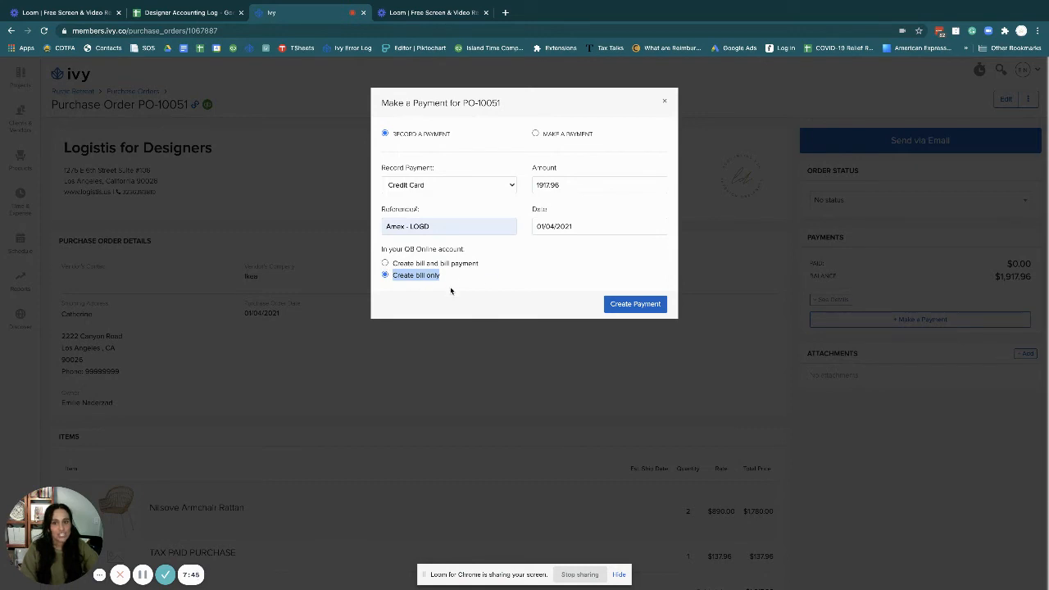
{"action": "left_click", "coordinate": [384, 263]}
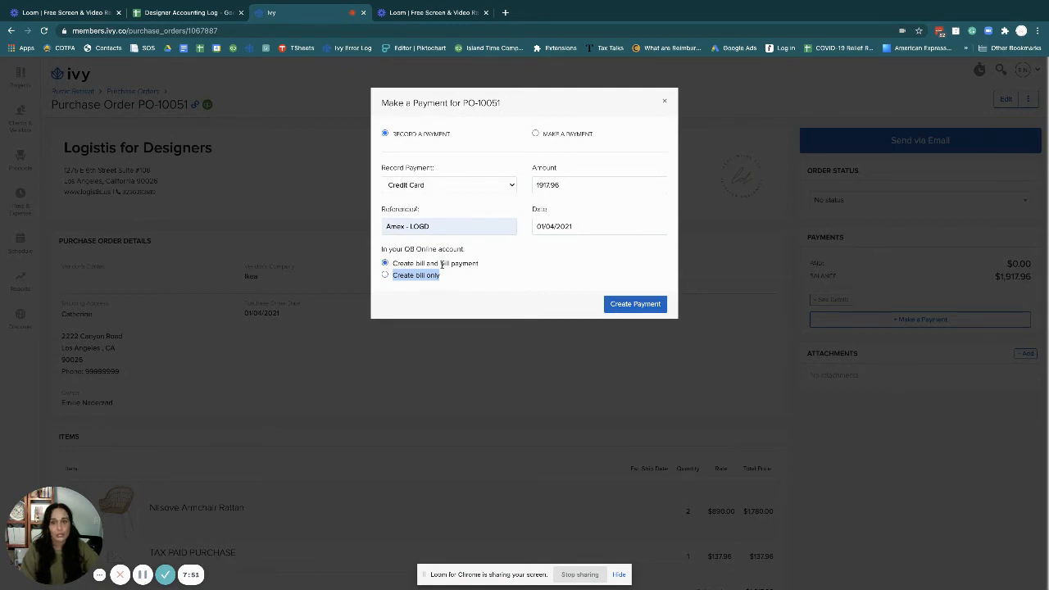
Create the payment with its bill and bill payment, and show the applied payment details on the purchase order.
{"action": "left_click", "coordinate": [624, 307]}
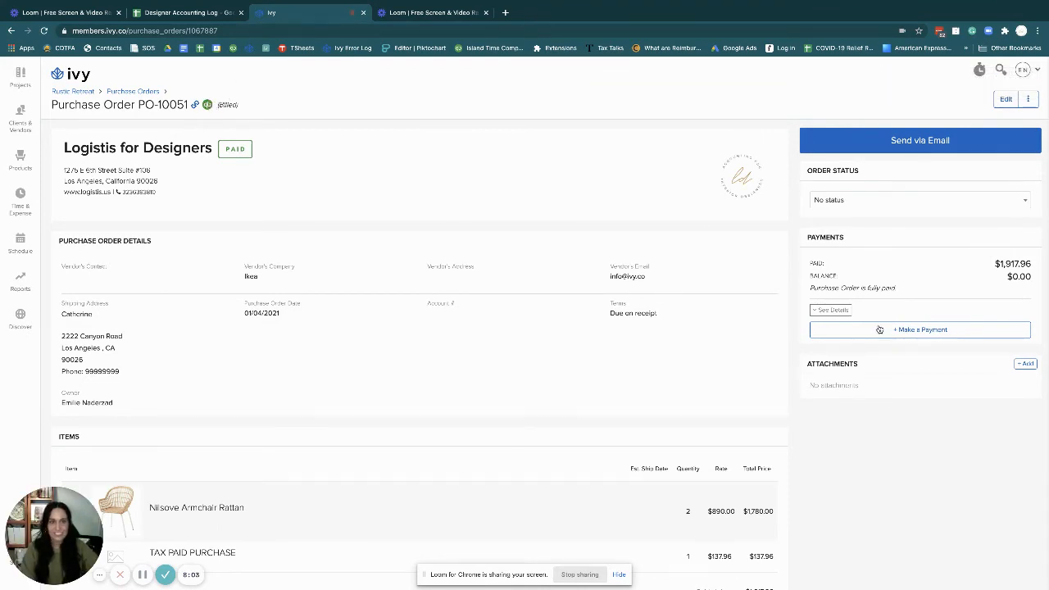
{"action": "left_click", "coordinate": [830, 309]}
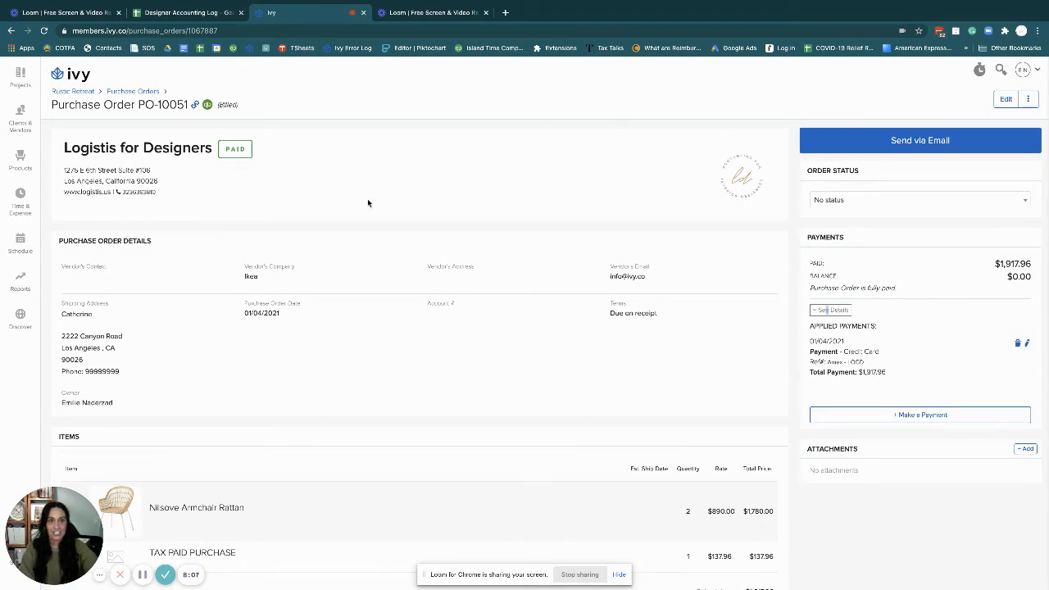
{"action": "scroll", "coordinate": [893, 259], "scroll_direction": "down", "scroll_amount": 2}
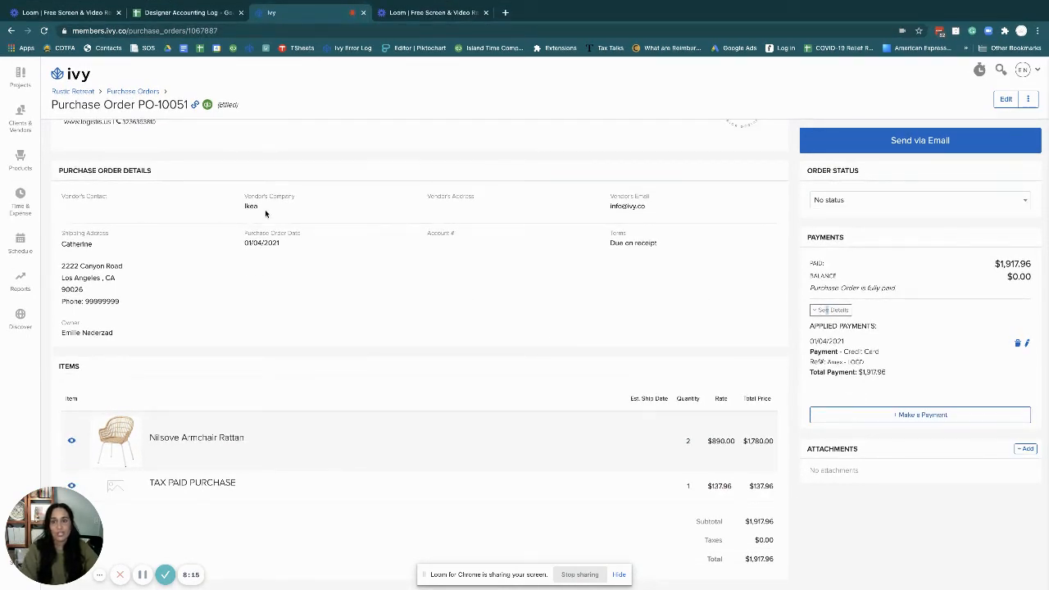
Switch to the Designer Accounting Log spreadsheet and review each entry in row 3, from the date through the notes.
{"action": "left_click", "coordinate": [163, 14]}
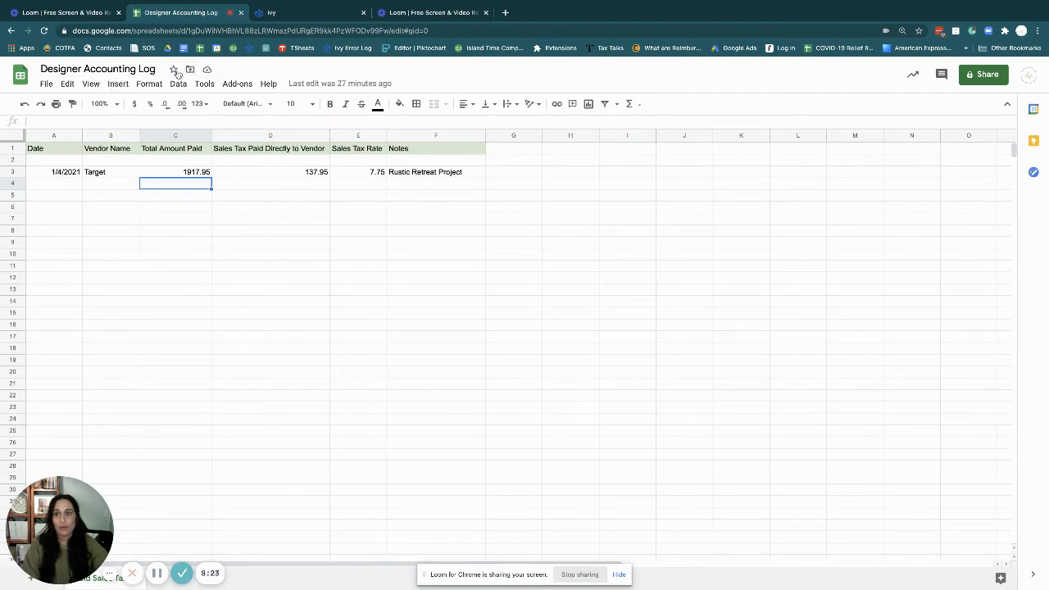
{"action": "left_click", "coordinate": [68, 175]}
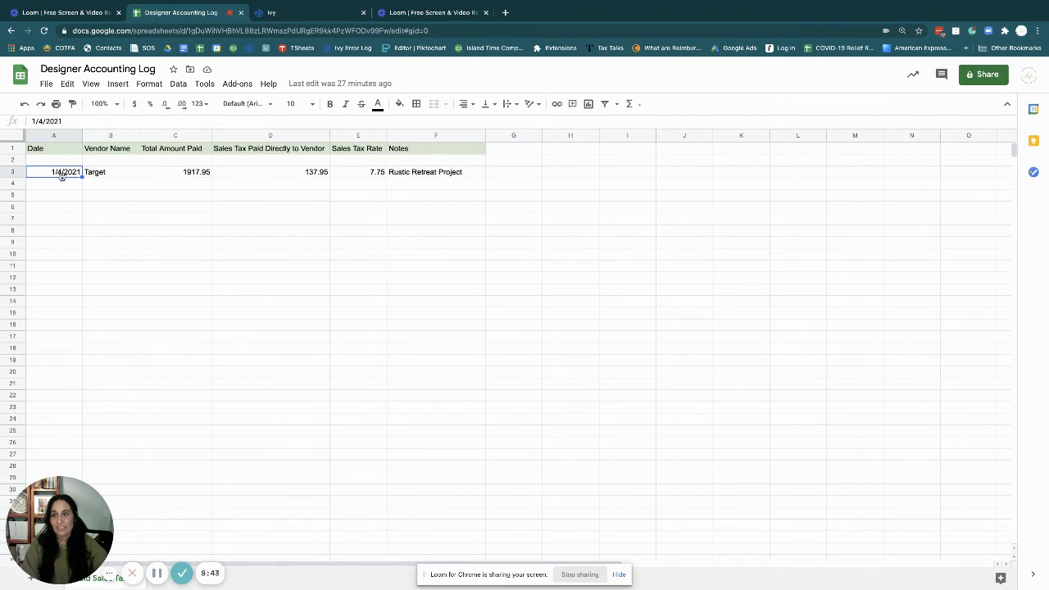
{"action": "left_click", "coordinate": [92, 174]}
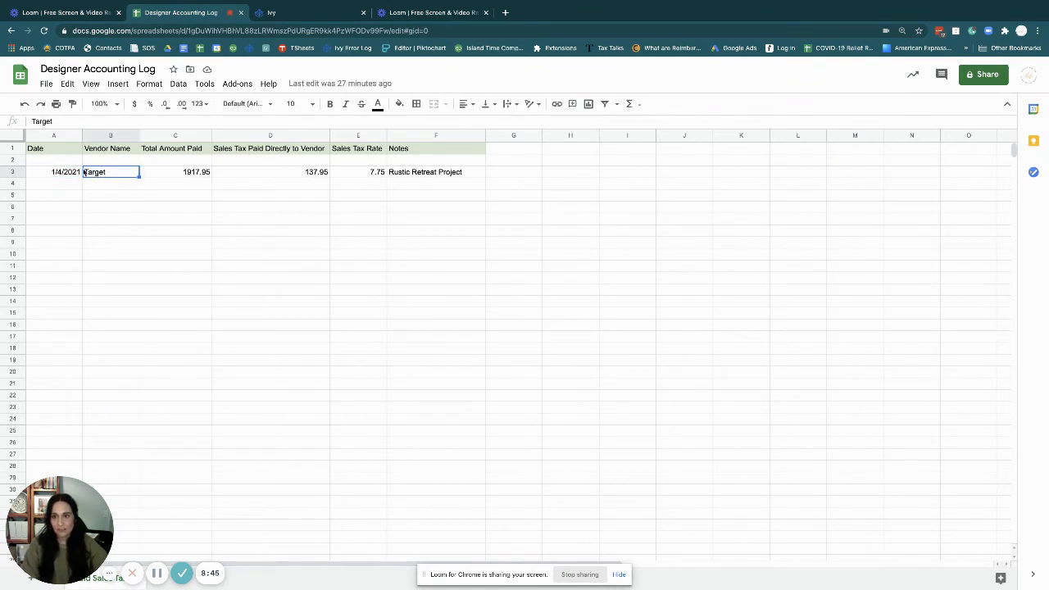
{"action": "left_click", "coordinate": [178, 174]}
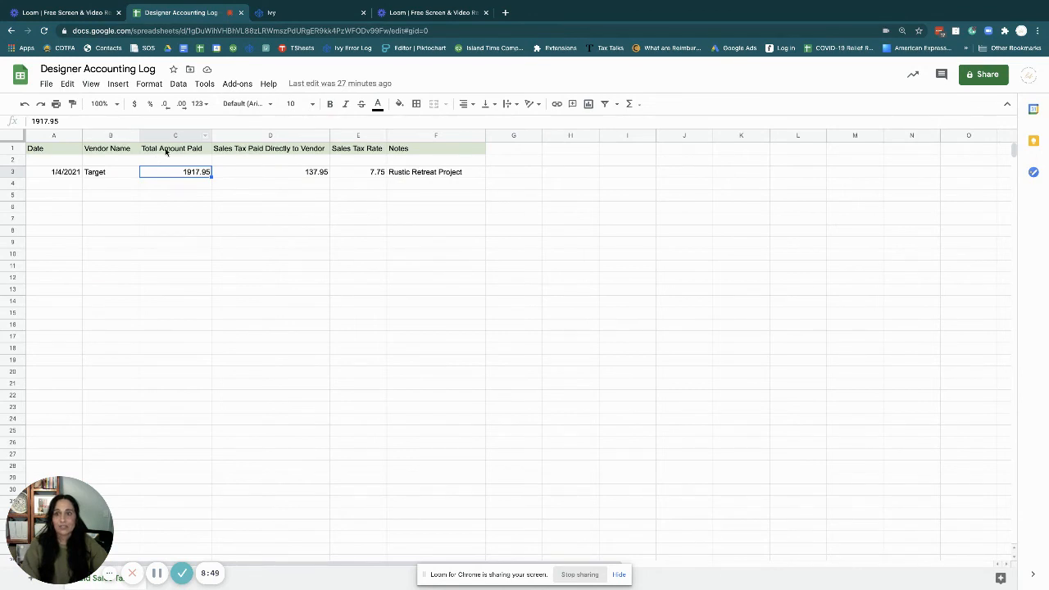
{"action": "left_click", "coordinate": [248, 177]}
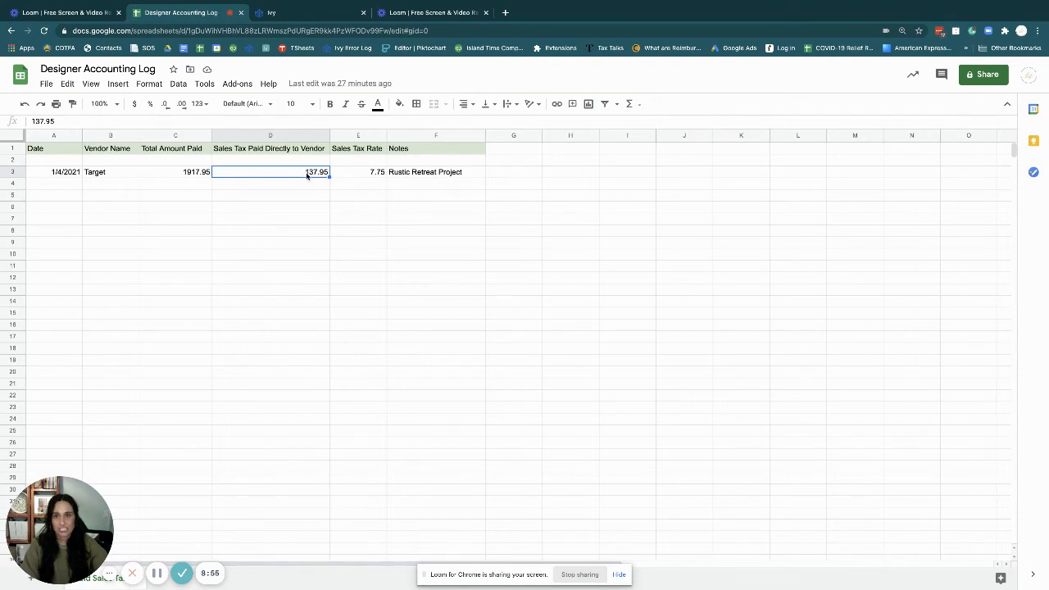
{"action": "left_click", "coordinate": [374, 174]}
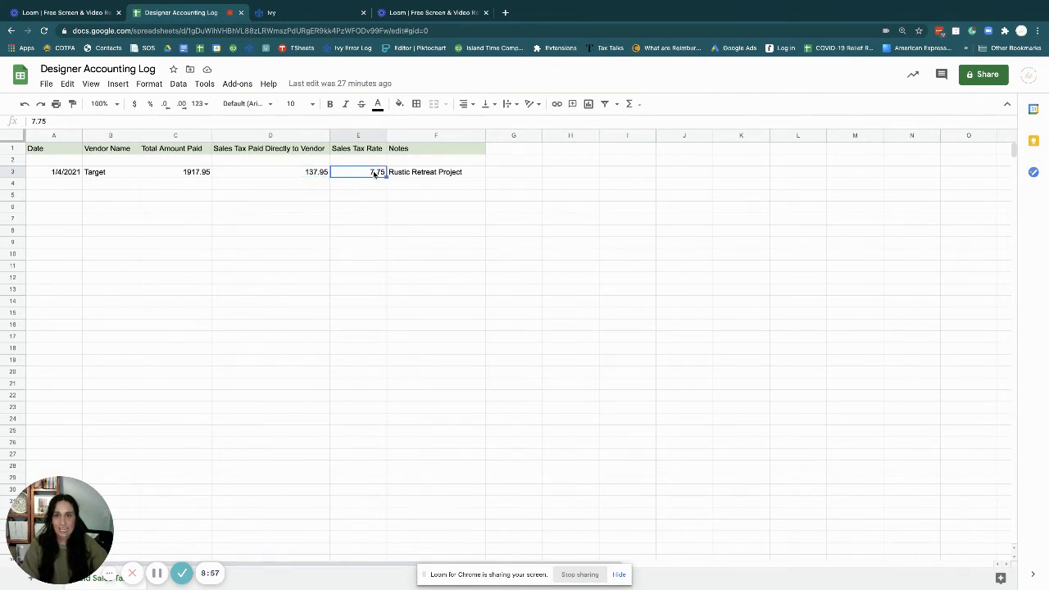
{"action": "left_click", "coordinate": [423, 174]}
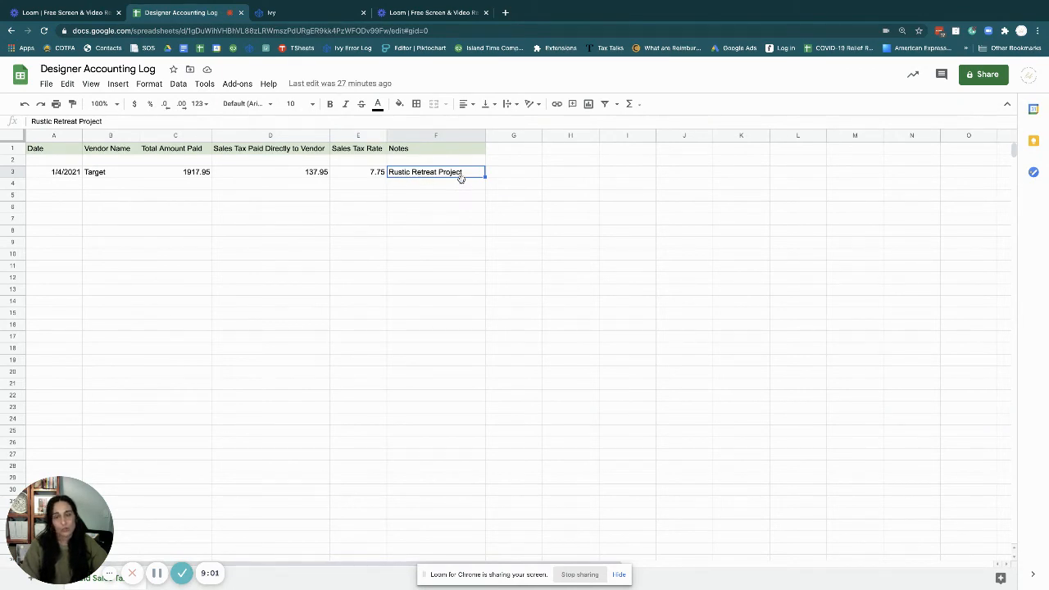
Enter 21.89, 22.33 and 178.99 in cells D4 to D6 of the Sales Tax Paid Directly to Vendor column.
{"action": "left_click", "coordinate": [318, 185]}
{"action": "type", "text": "21"}
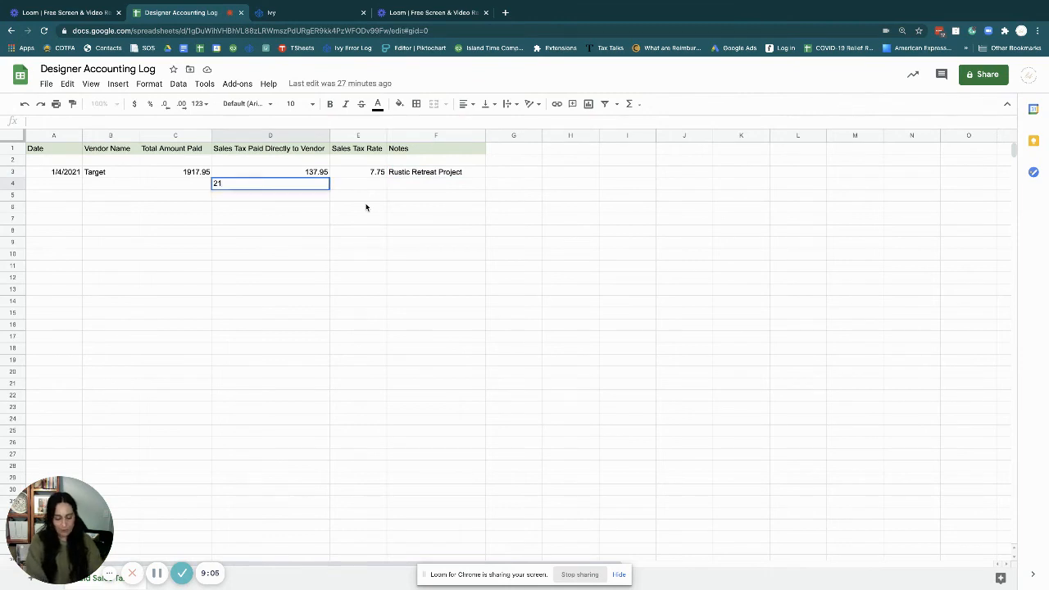
{"action": "type", "text": ".89"}
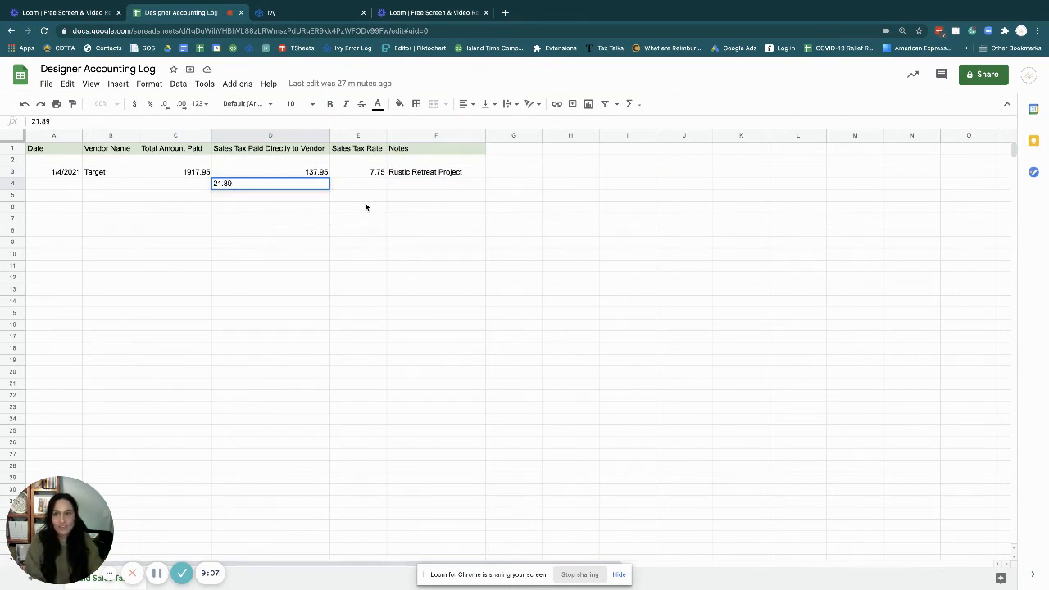
{"action": "key", "text": "Return"}
{"action": "type", "text": "22.33"}
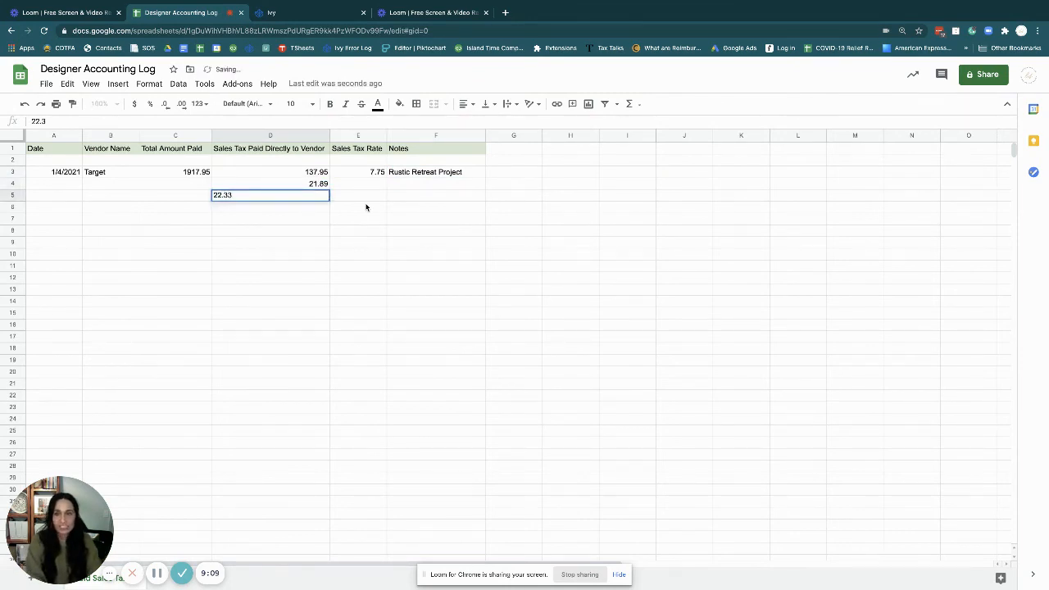
{"action": "key", "text": "Return"}
{"action": "type", "text": "178"}
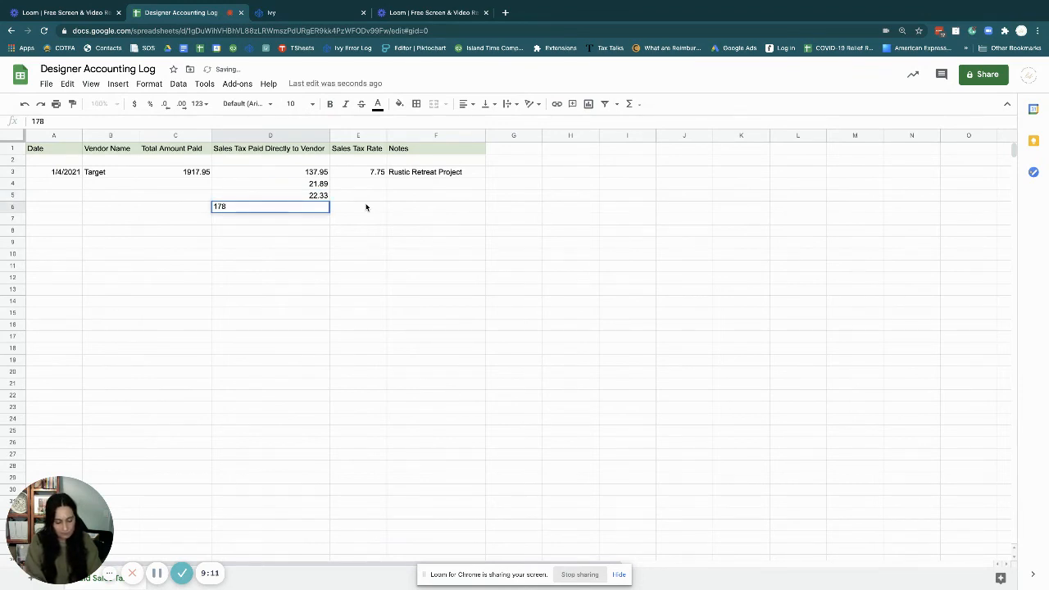
{"action": "type", "text": ".99"}
{"action": "key", "text": "Return"}
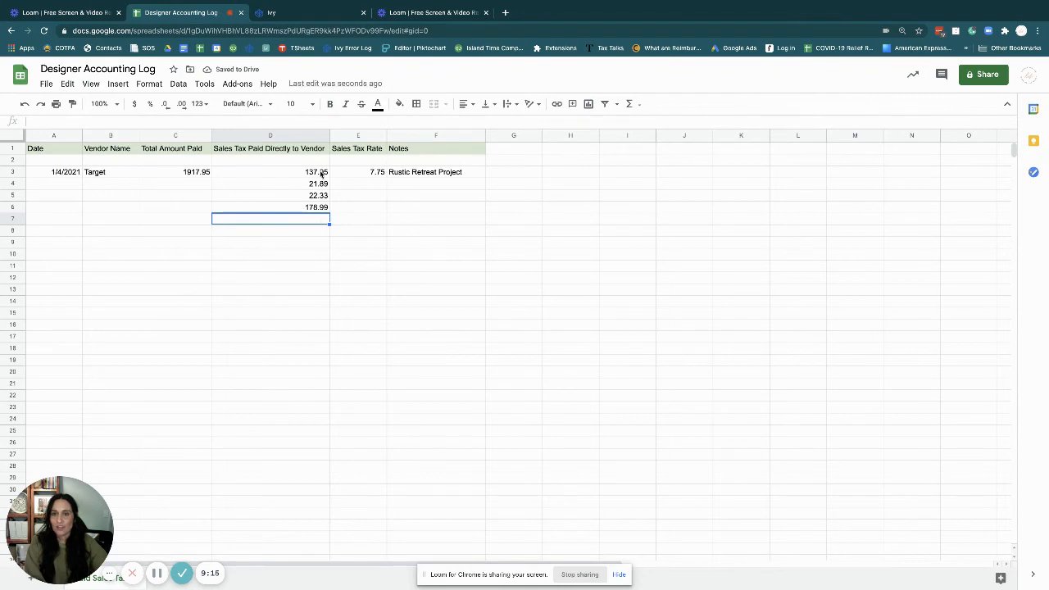
Total the sales tax amounts in D3:D6 with a SUM formula in cell D7.
{"action": "type", "text": "=sum("}
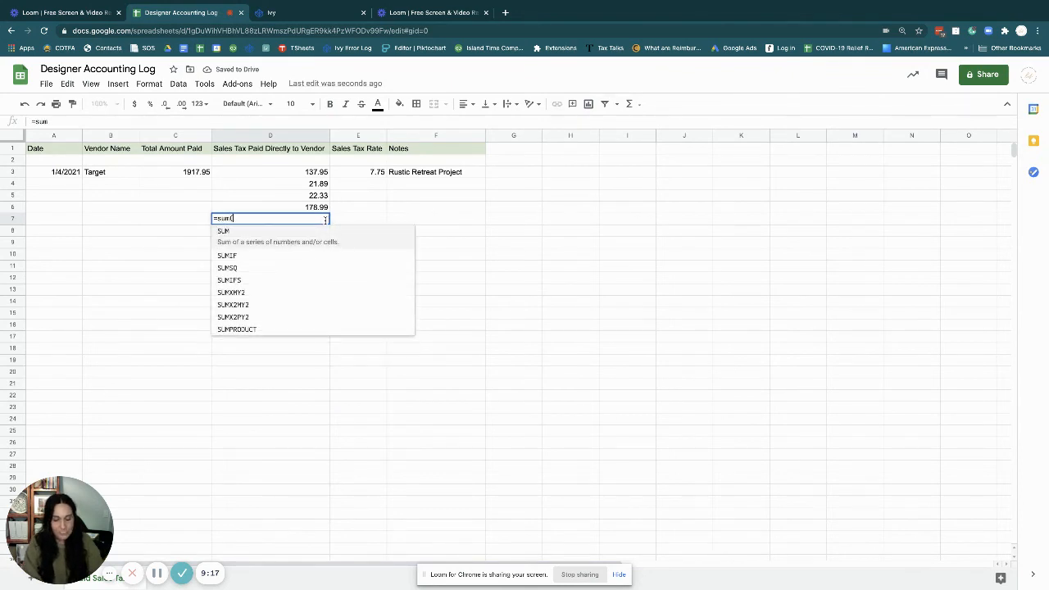
{"action": "left_click_drag", "start_coordinate": [316, 174], "coordinate": [323, 209]}
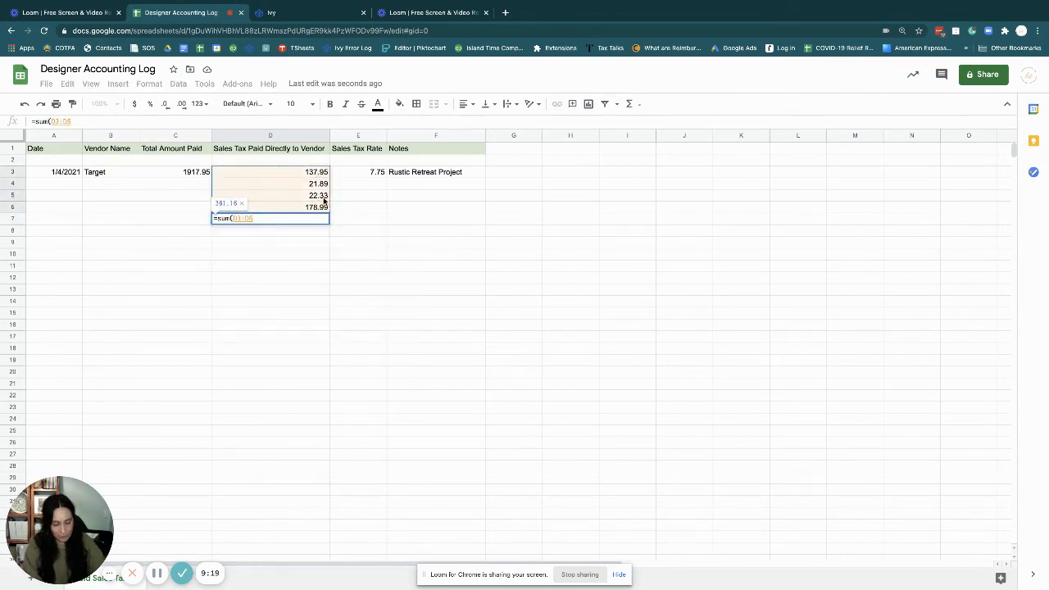
{"action": "type", "text": ")"}
{"action": "key", "text": "Return"}
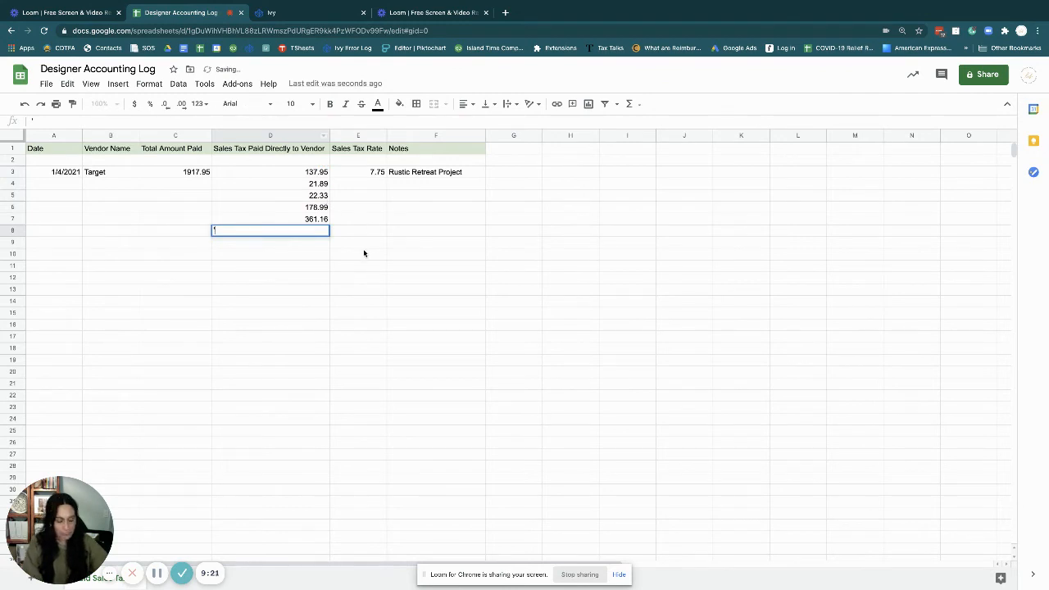
Highlight the sales tax total in cell D7 with a yellow fill.
{"action": "left_click", "coordinate": [322, 222]}
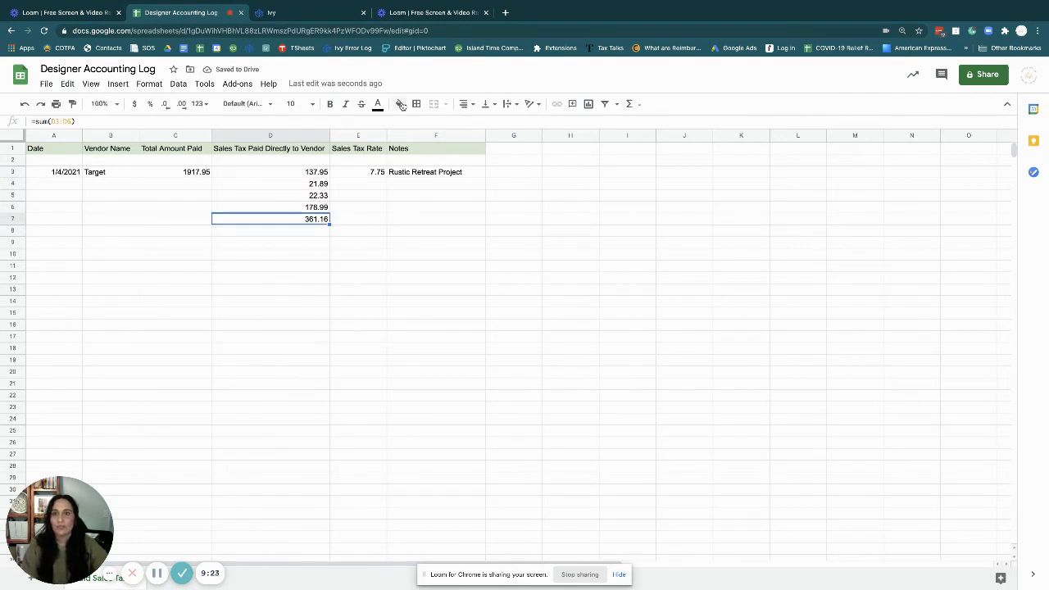
{"action": "left_click", "coordinate": [399, 104]}
{"action": "left_click", "coordinate": [442, 156]}
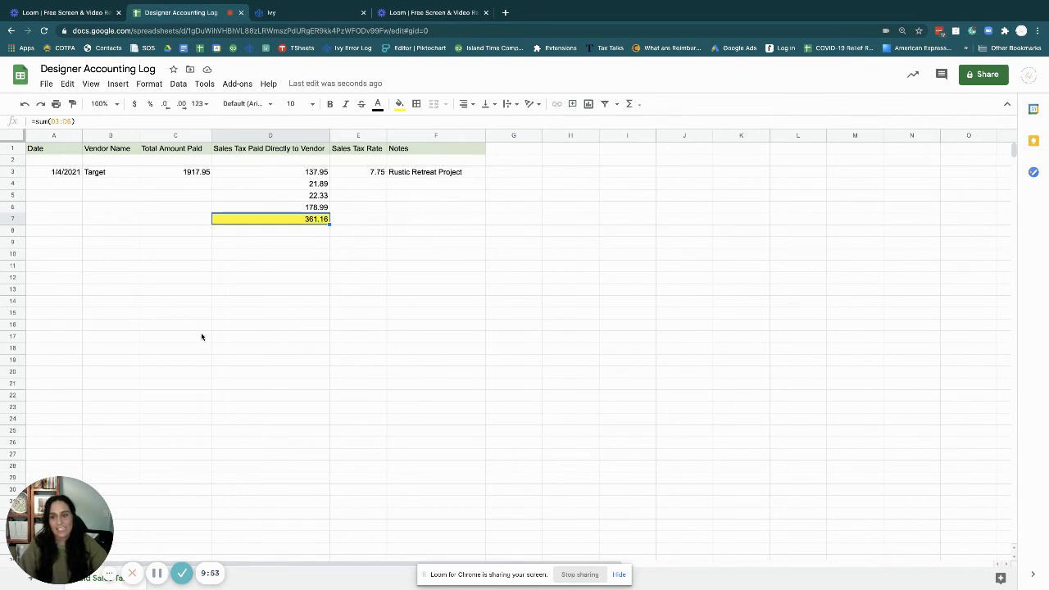
Switch to the Ivy purchase order, open the file chooser for adding an attachment, and cancel it without choosing a file.
{"action": "left_click", "coordinate": [303, 15]}
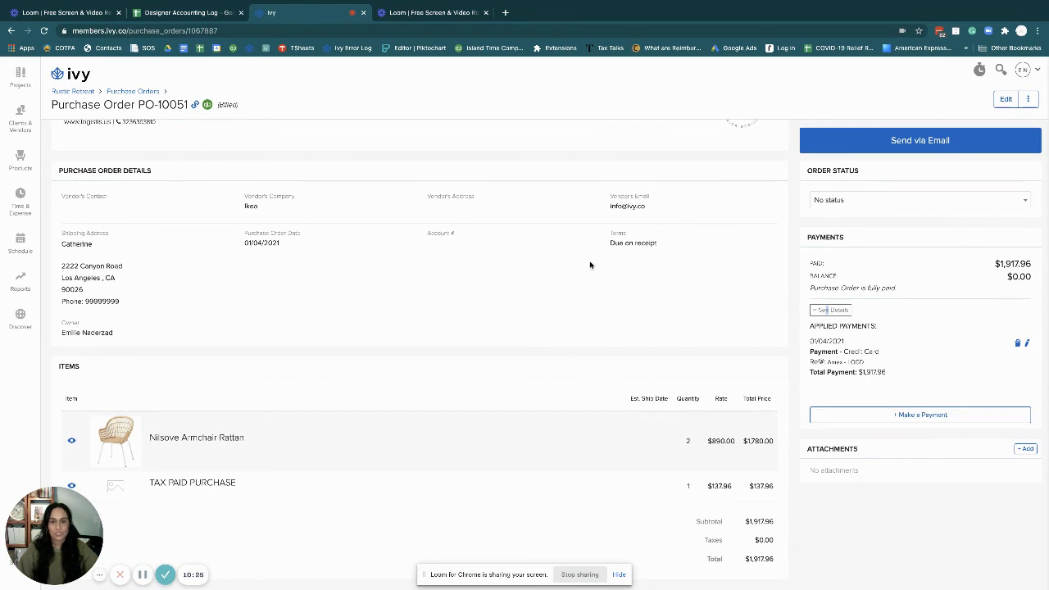
{"action": "left_click", "coordinate": [1023, 451]}
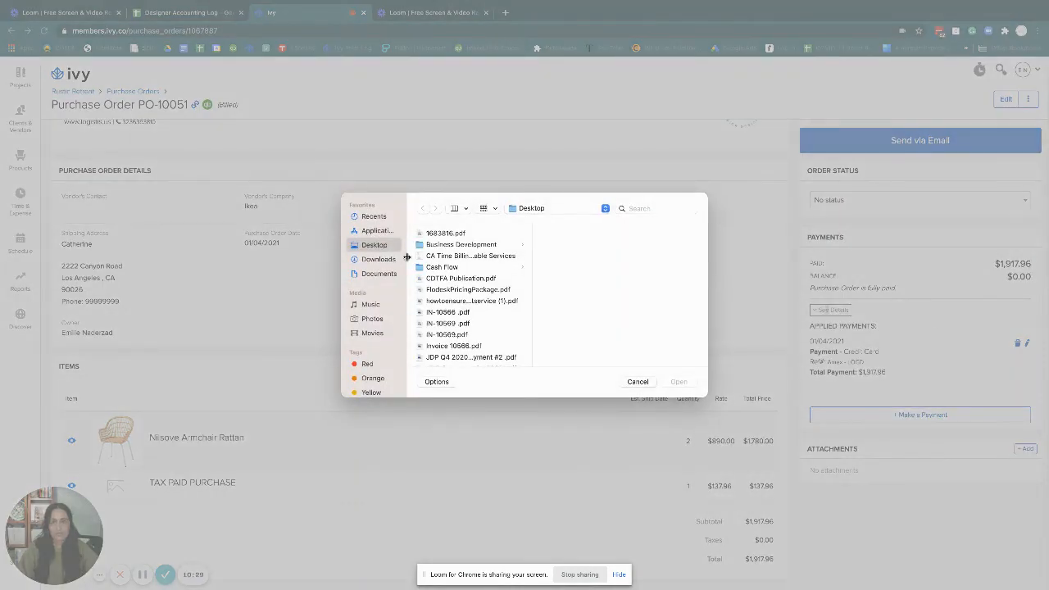
{"action": "left_click", "coordinate": [633, 382]}
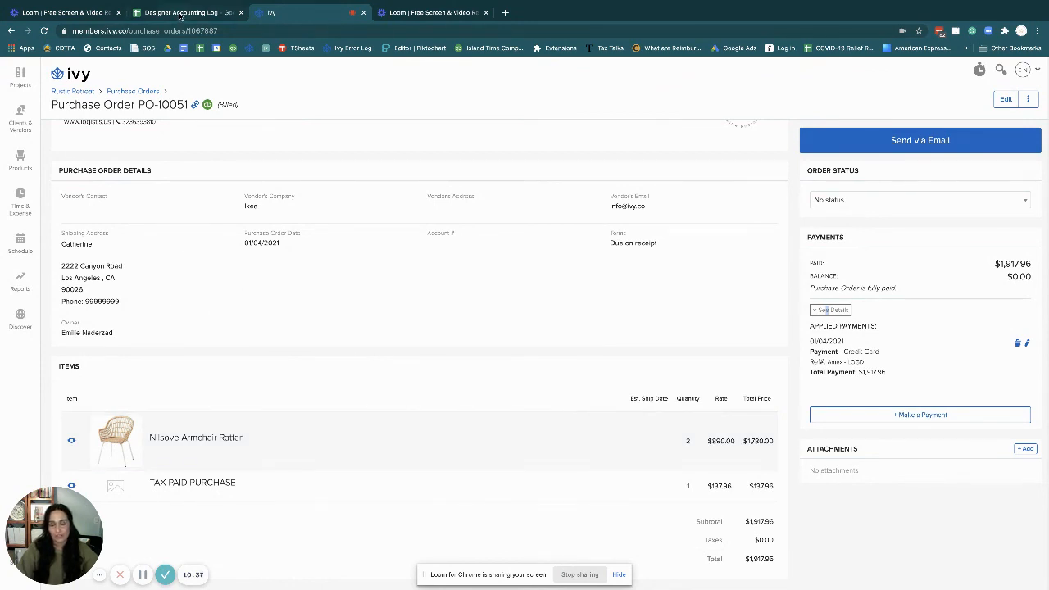
Review the total amount paid and the sales tax entries in D3:D7 of the Designer Accounting Log, and return to the Ivy purchase order.
{"action": "left_click", "coordinate": [181, 13]}
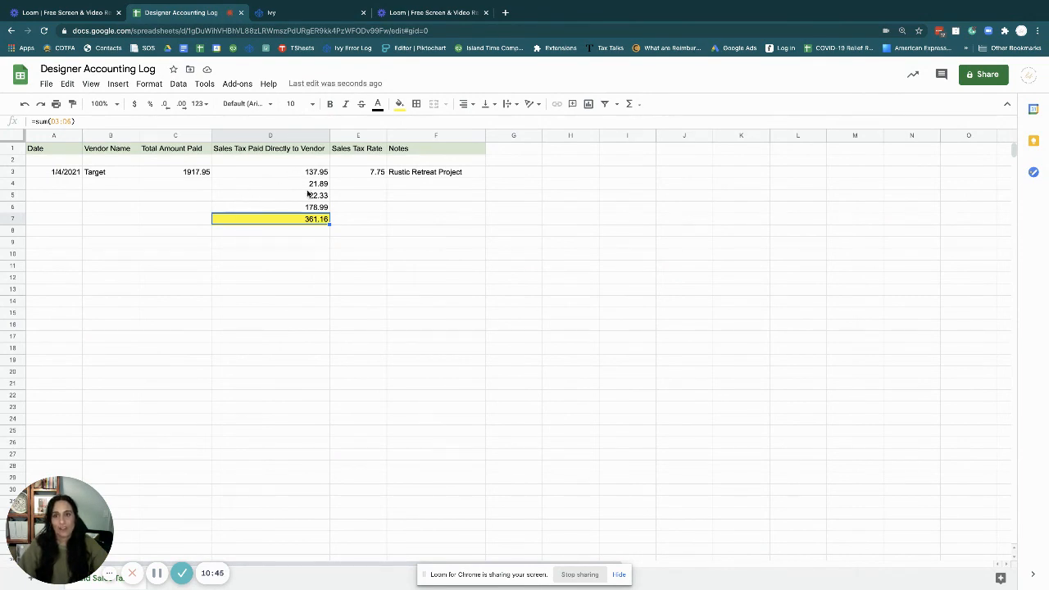
{"action": "left_click", "coordinate": [197, 173]}
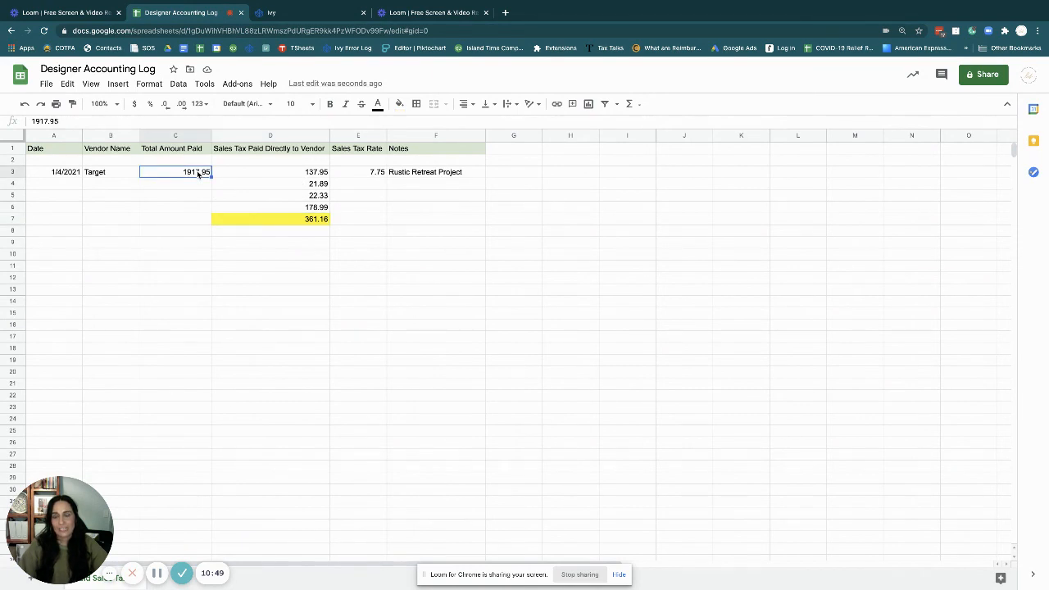
{"action": "left_click", "coordinate": [311, 220]}
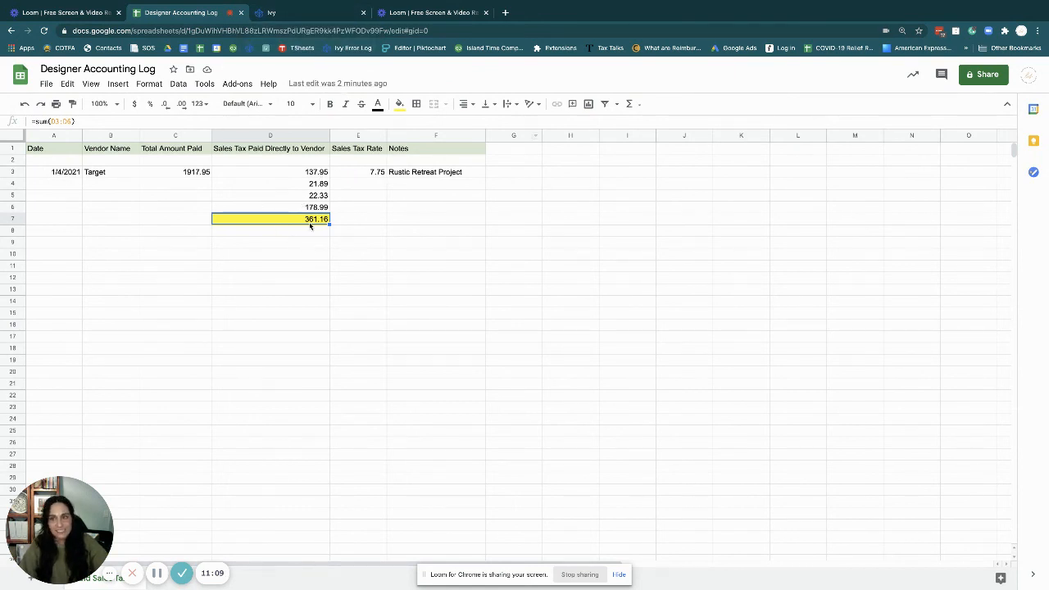
{"action": "left_click", "coordinate": [293, 173]}
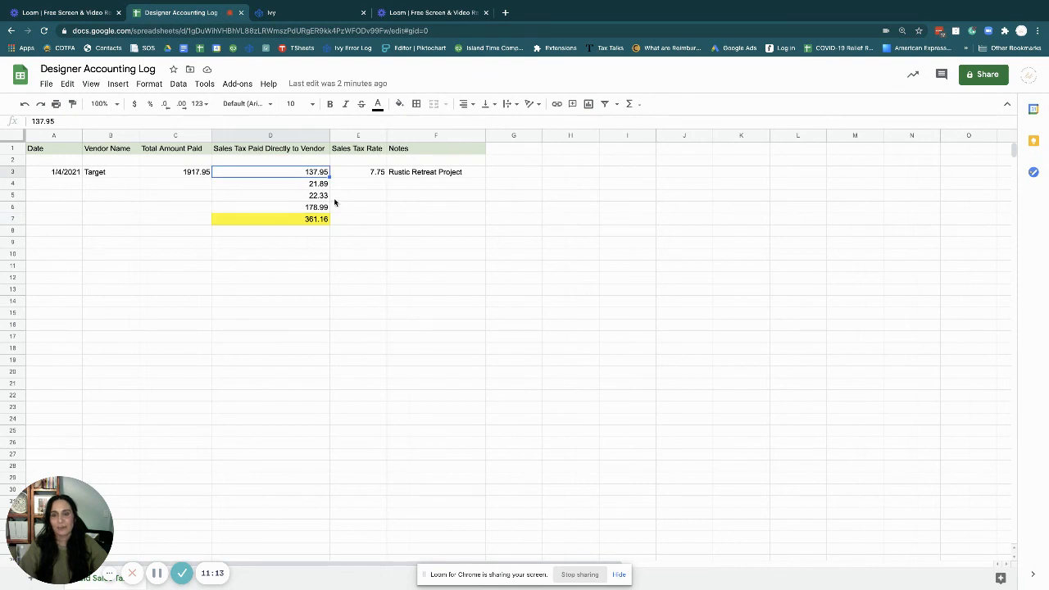
{"action": "left_click", "coordinate": [378, 202]}
{"action": "left_click_drag", "start_coordinate": [290, 176], "coordinate": [313, 222]}
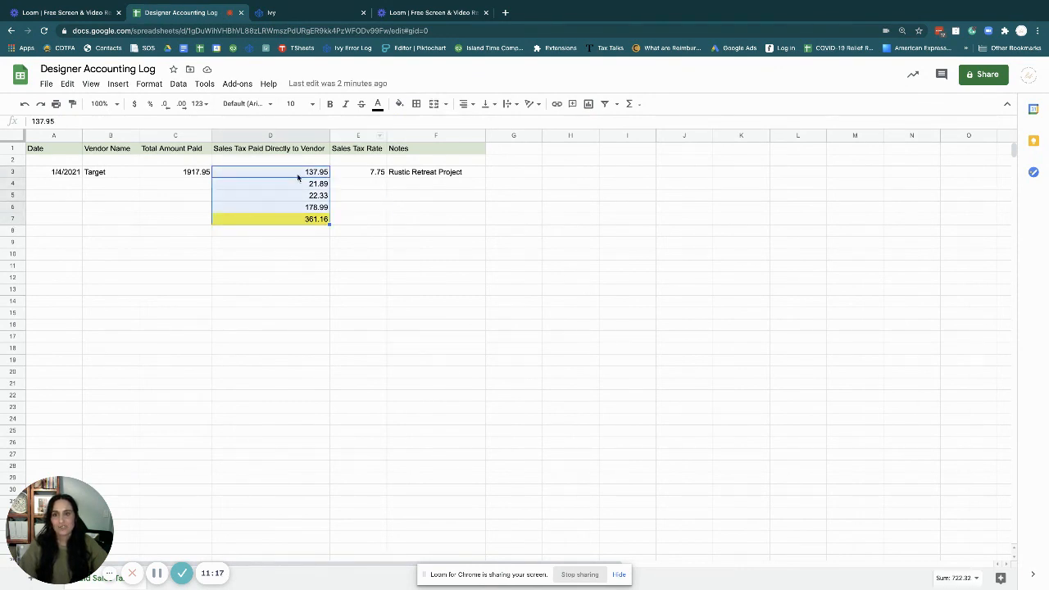
{"action": "left_click", "coordinate": [374, 210]}
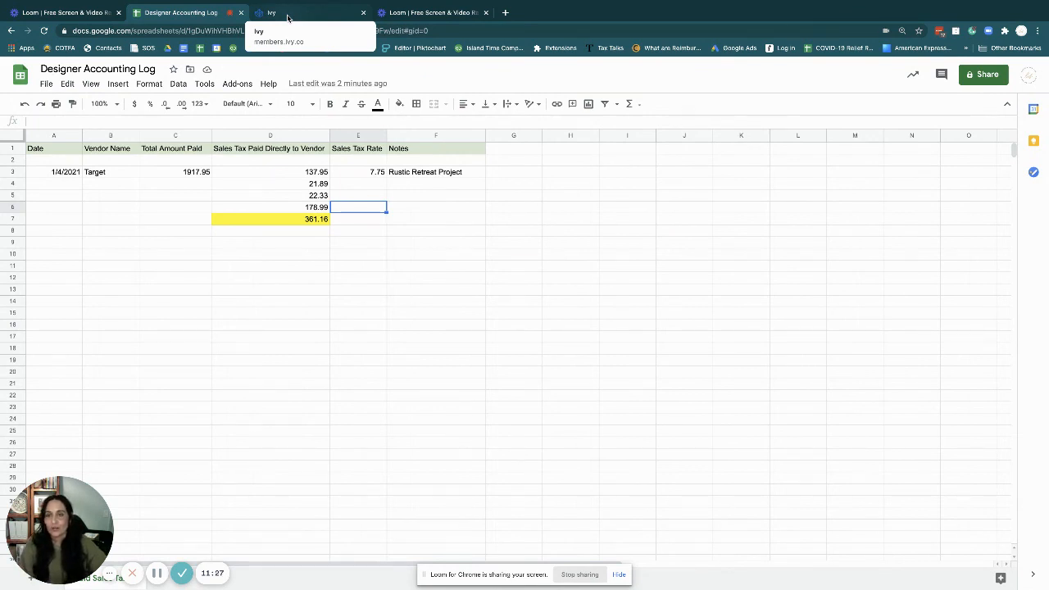
{"action": "left_click", "coordinate": [288, 18]}
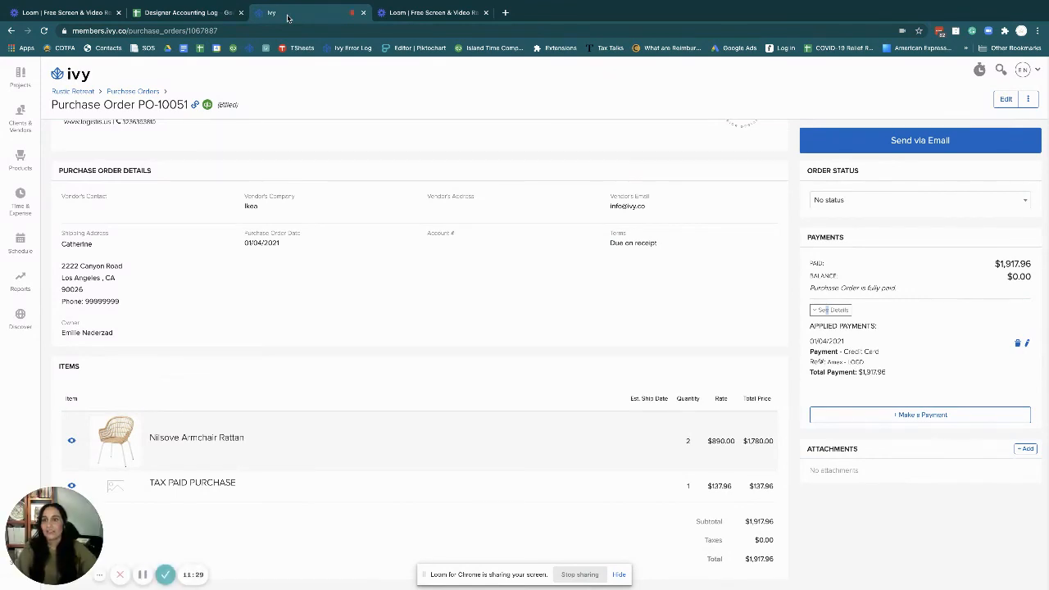